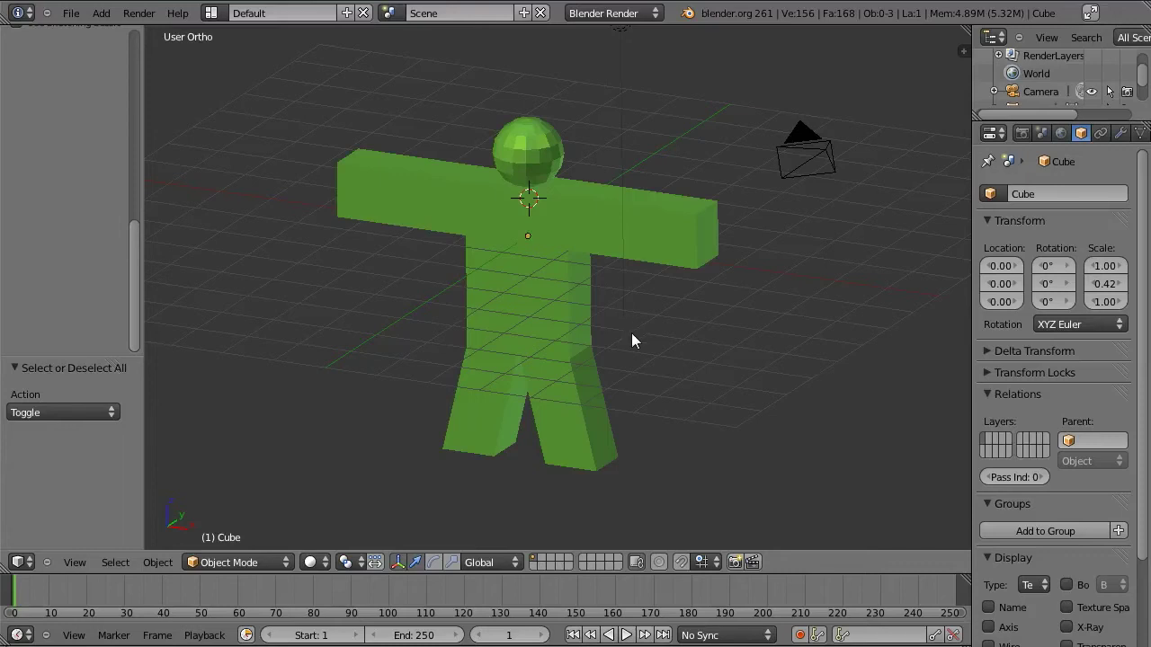
Step: Add a single-bone armature to the scene from the front view
{"action": "mouse_move", "coordinate": [654, 255]}
{"action": "middle_mouse_down"}
{"action": "mouse_move", "coordinate": [609, 275]}
{"action": "mouse_move", "coordinate": [491, 267]}
{"action": "mouse_move", "coordinate": [609, 279]}
{"action": "mouse_move", "coordinate": [639, 260]}
{"action": "mouse_move", "coordinate": [633, 239]}
{"action": "mouse_move", "coordinate": [626, 276]}
{"action": "middle_mouse_up"}
{"action": "mouse_move", "coordinate": [538, 274]}
{"action": "middle_mouse_down"}
{"action": "mouse_move", "coordinate": [609, 251]}
{"action": "mouse_move", "coordinate": [552, 251]}
{"action": "mouse_move", "coordinate": [591, 249]}
{"action": "middle_mouse_up"}
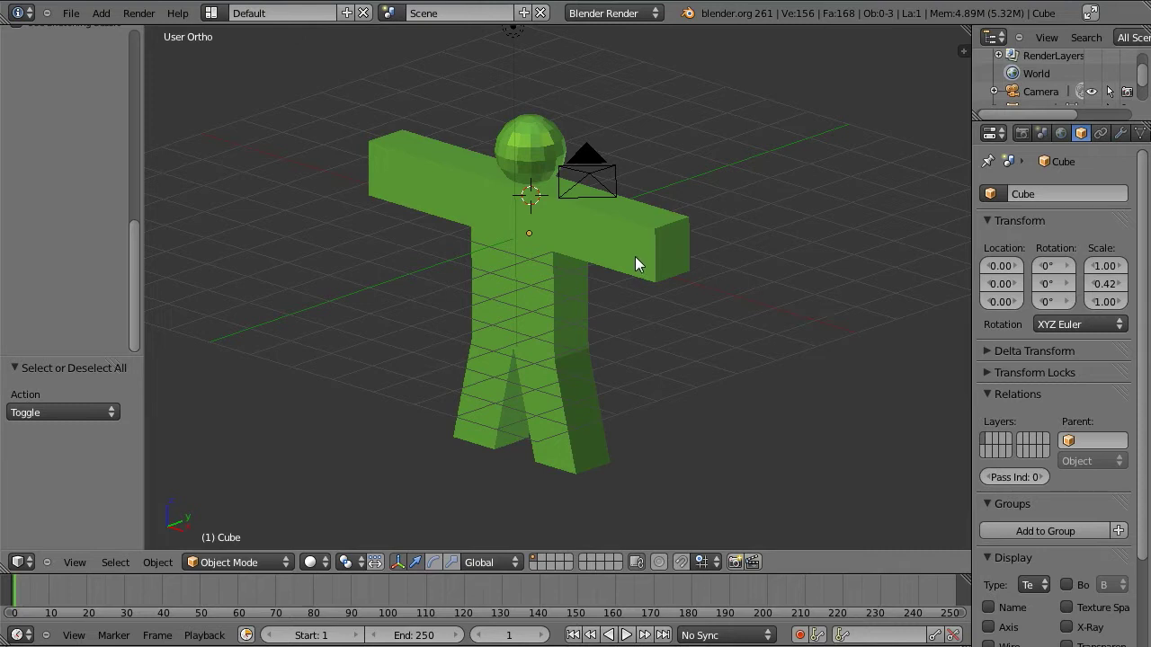
{"action": "middle_click_drag", "start_coordinate": [639, 255], "coordinate": [656, 259]}
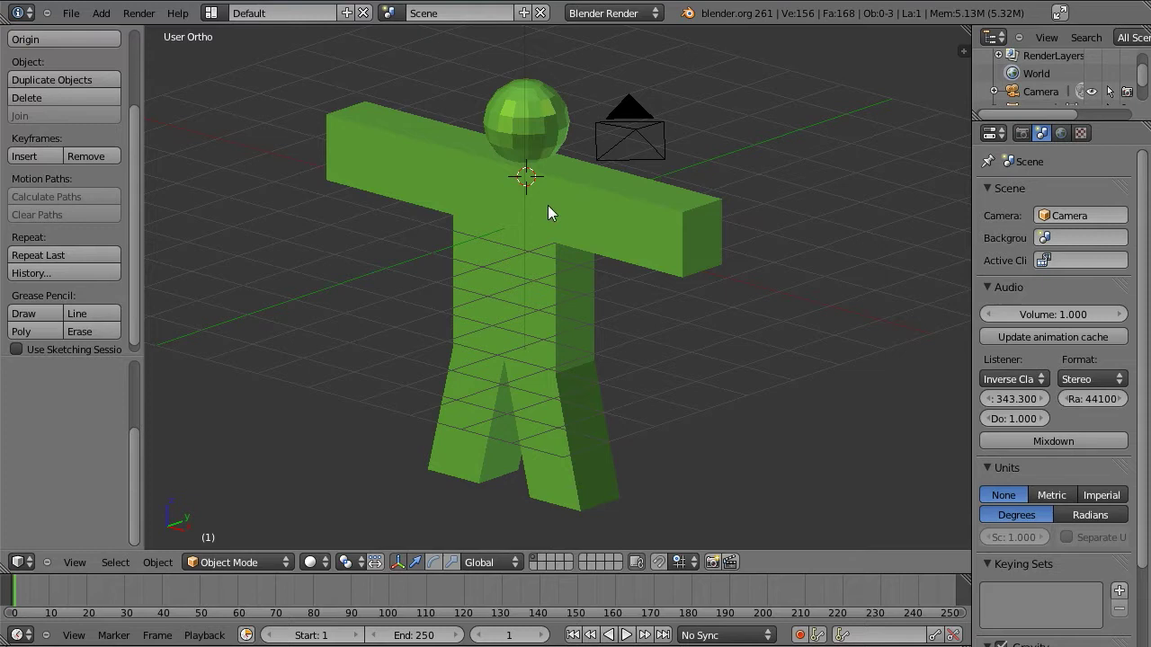
{"action": "key", "text": "KP_1"}
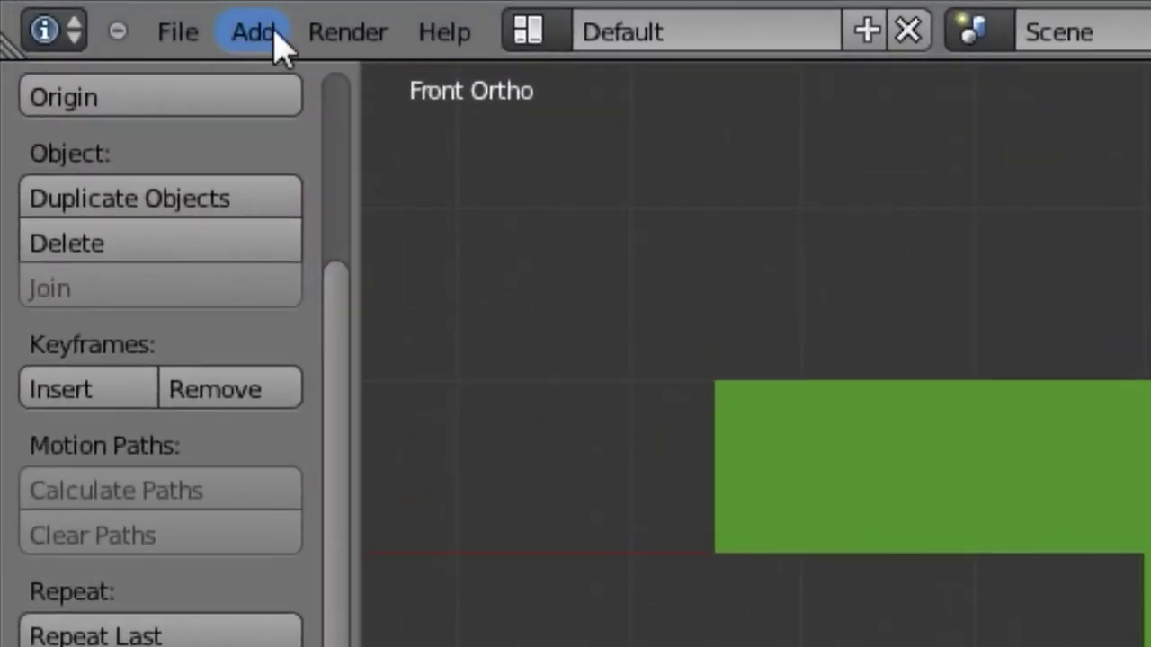
{"action": "left_click", "coordinate": [259, 36]}
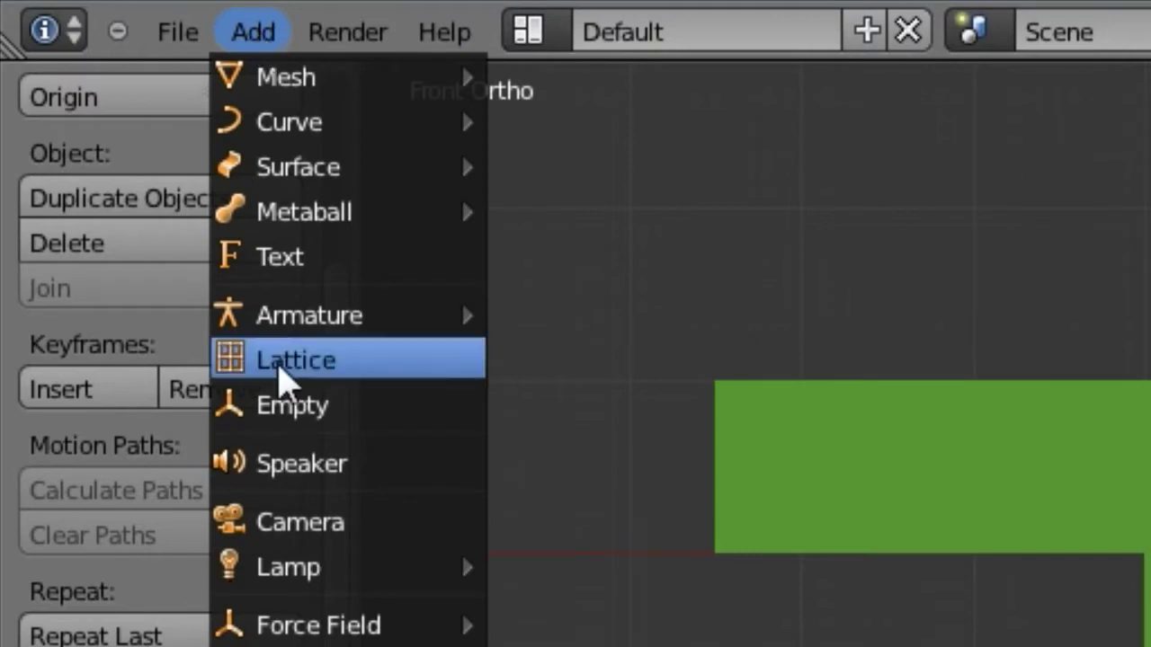
{"action": "mouse_move", "coordinate": [280, 284]}
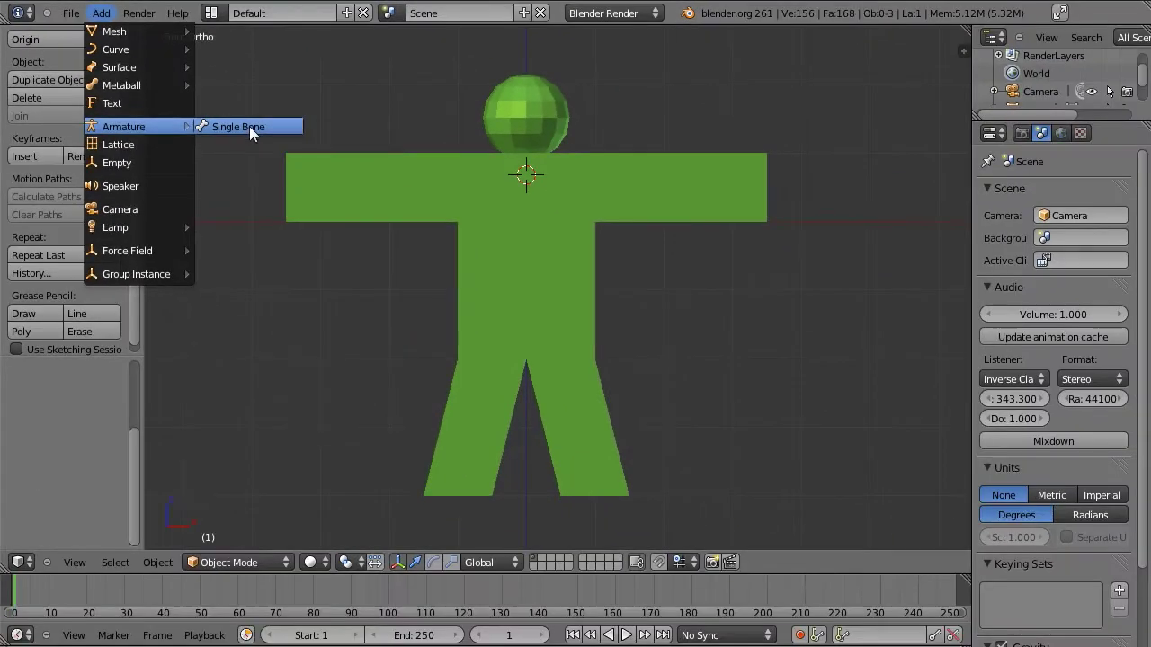
{"action": "left_click", "coordinate": [250, 128]}
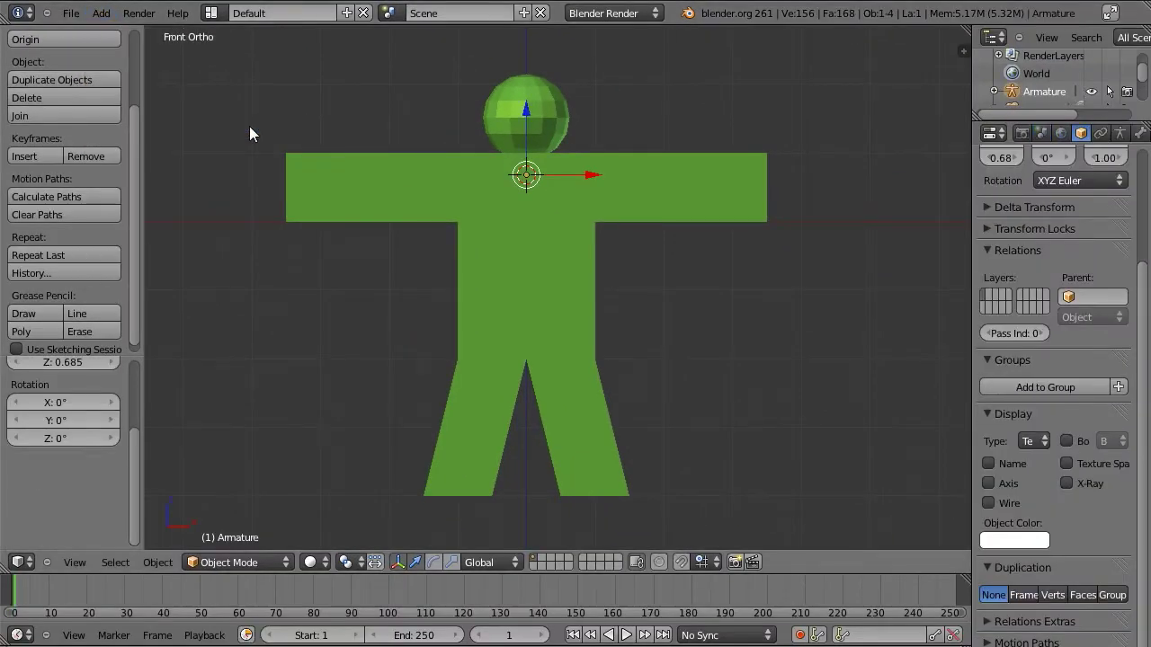
Step: Show the armature in X-Ray and lower the bone along Z to -1.5 inside the torso
{"action": "mouse_move", "coordinate": [565, 185]}
{"action": "middle_mouse_down"}
{"action": "mouse_move", "coordinate": [439, 260]}
{"action": "mouse_move", "coordinate": [644, 234]}
{"action": "mouse_move", "coordinate": [655, 216]}
{"action": "mouse_move", "coordinate": [649, 241]}
{"action": "mouse_move", "coordinate": [553, 267]}
{"action": "mouse_move", "coordinate": [442, 179]}
{"action": "mouse_move", "coordinate": [399, 205]}
{"action": "mouse_move", "coordinate": [455, 232]}
{"action": "middle_mouse_up"}
{"action": "key", "text": "z"}
{"action": "key", "text": "z"}
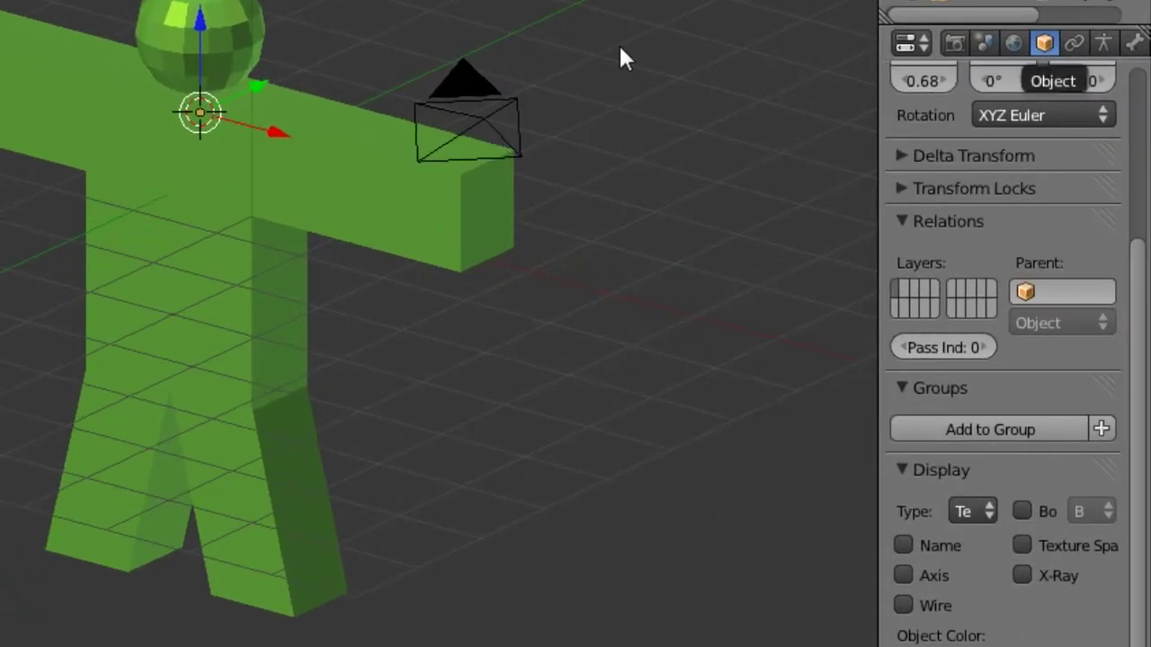
{"action": "left_click", "coordinate": [1024, 575]}
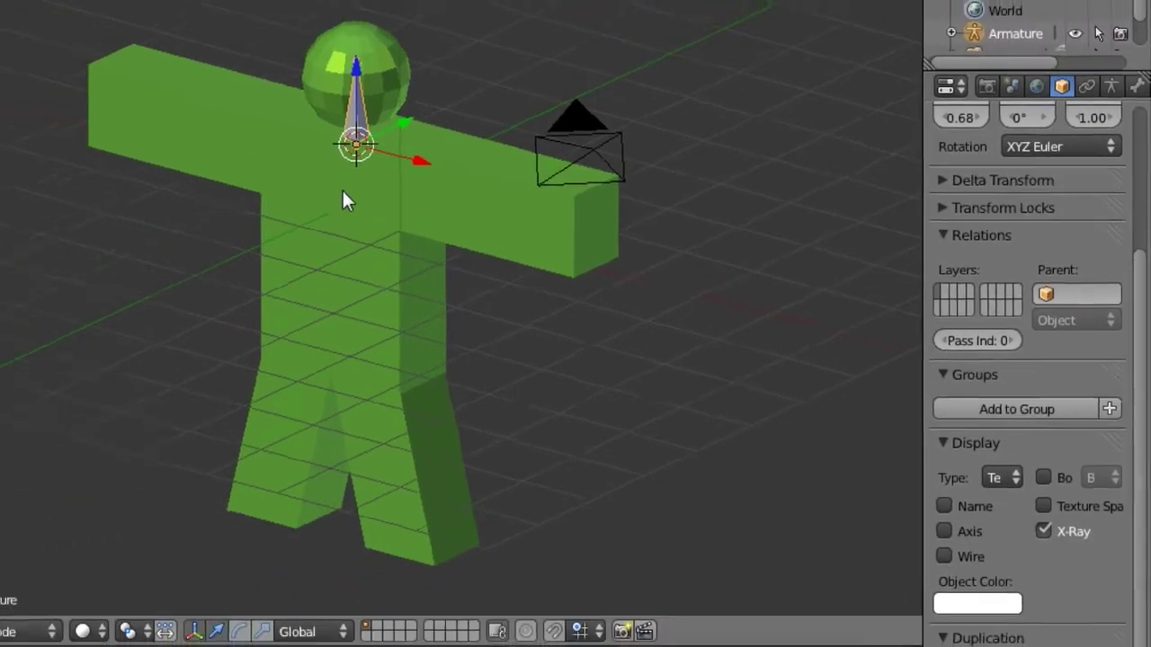
{"action": "key", "text": "KP_1"}
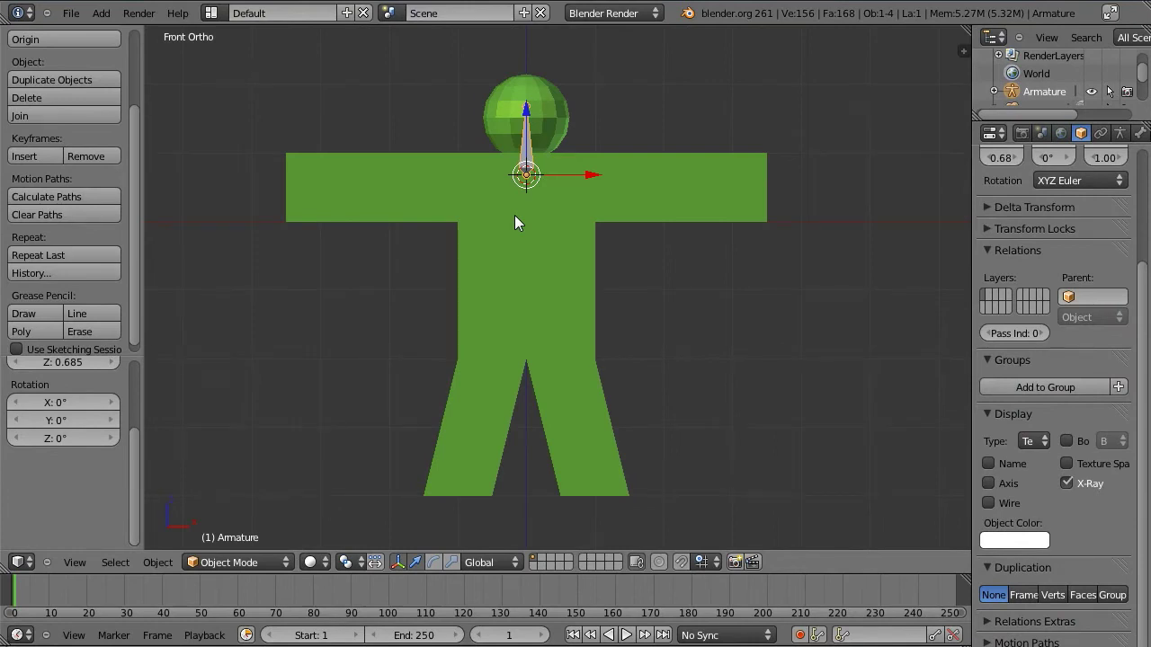
{"action": "key", "text": "g"}
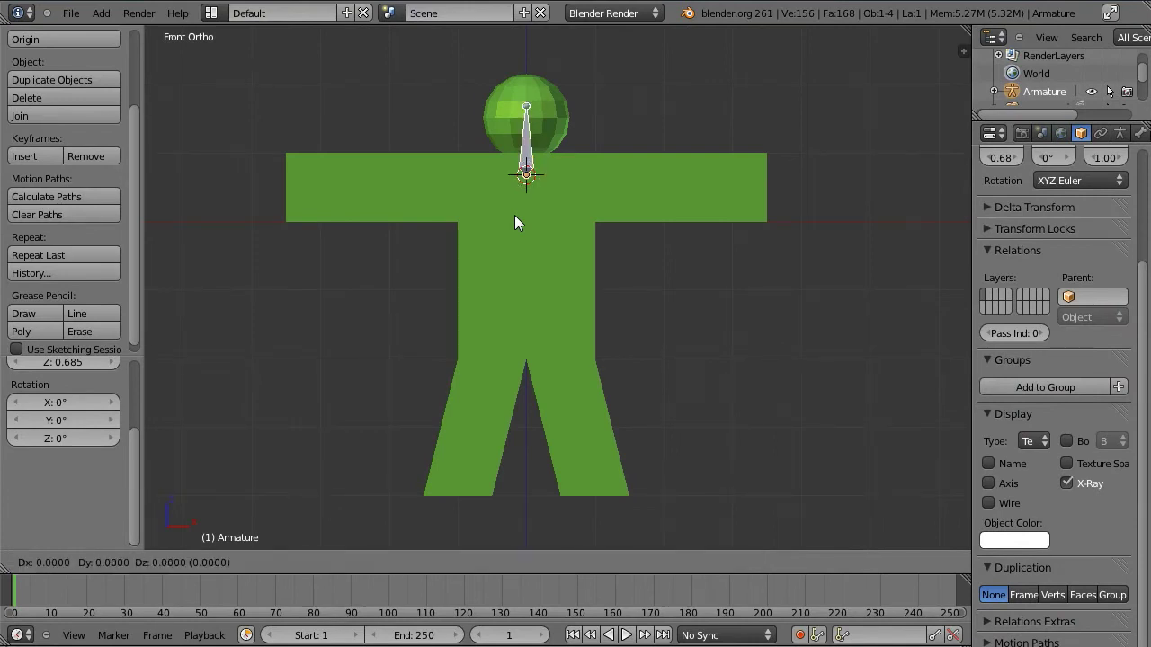
{"action": "key", "text": "z"}
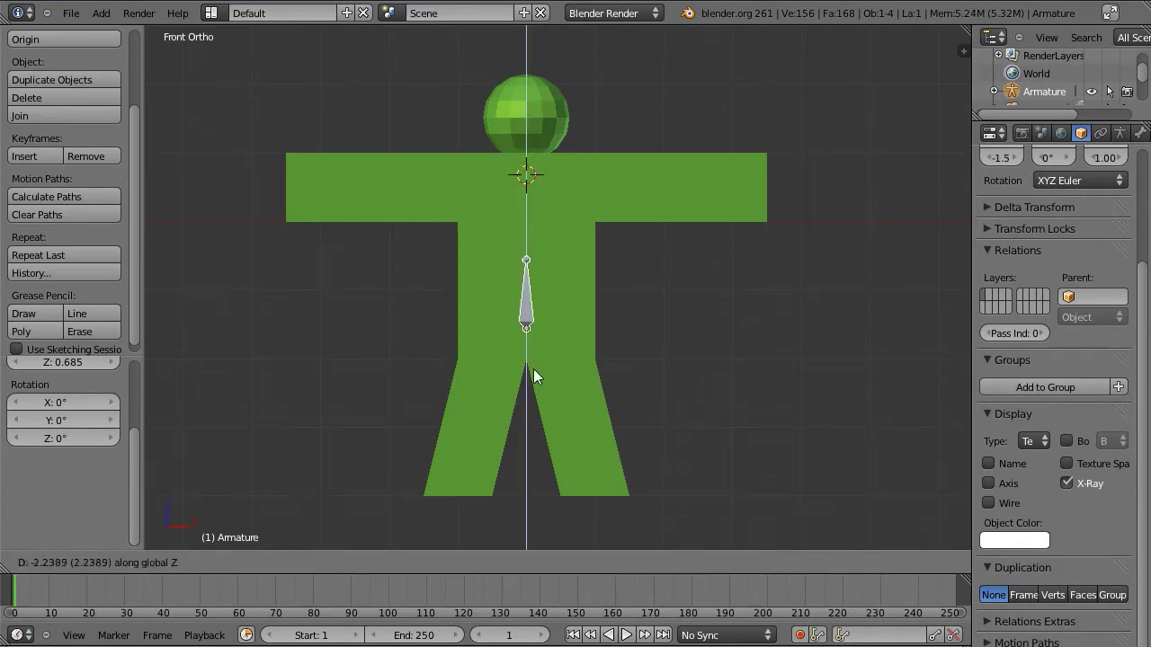
{"action": "left_click", "coordinate": [534, 368]}
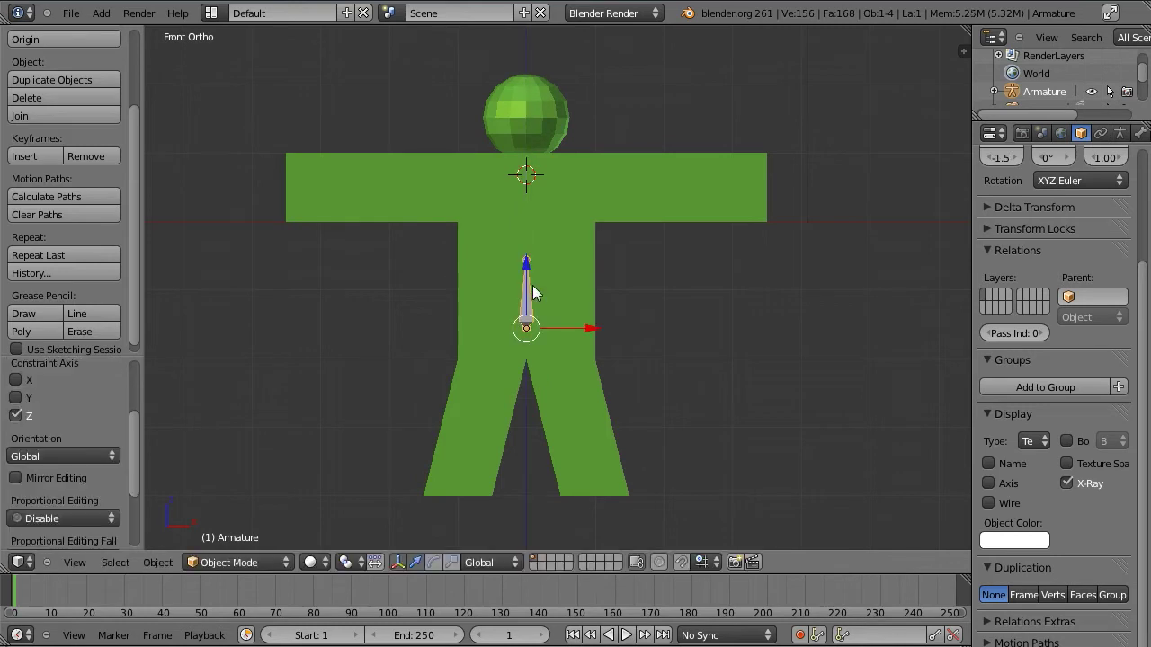
{"action": "left_click", "coordinate": [250, 561]}
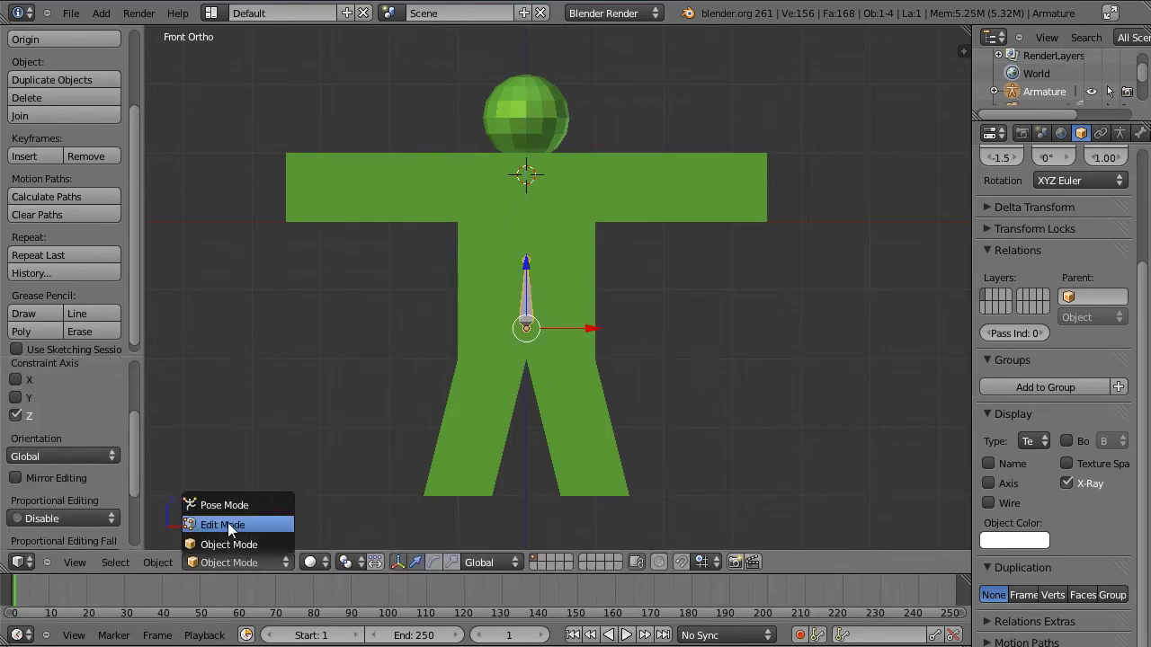
Step: In Edit Mode, raise the bone's head to shoulder level and select its tail at the hips
{"action": "left_click", "coordinate": [228, 523]}
{"action": "scroll", "coordinate": [539, 275], "scroll_direction": "up", "scroll_amount": 2}
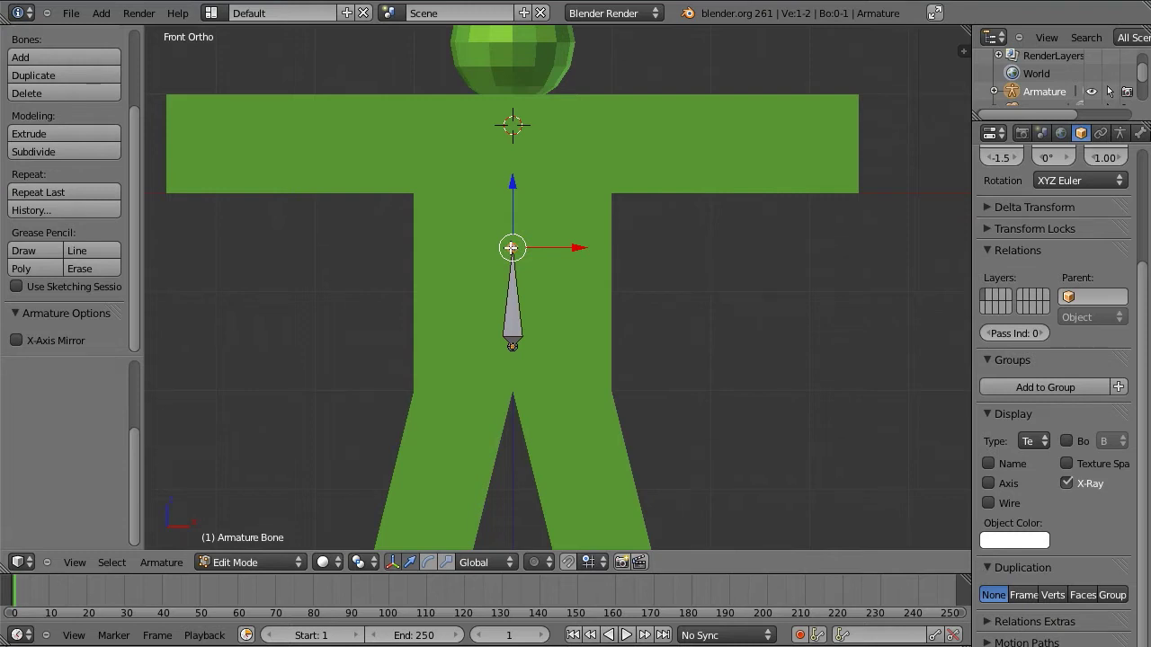
{"action": "key", "text": "g"}
{"action": "key", "text": "z"}
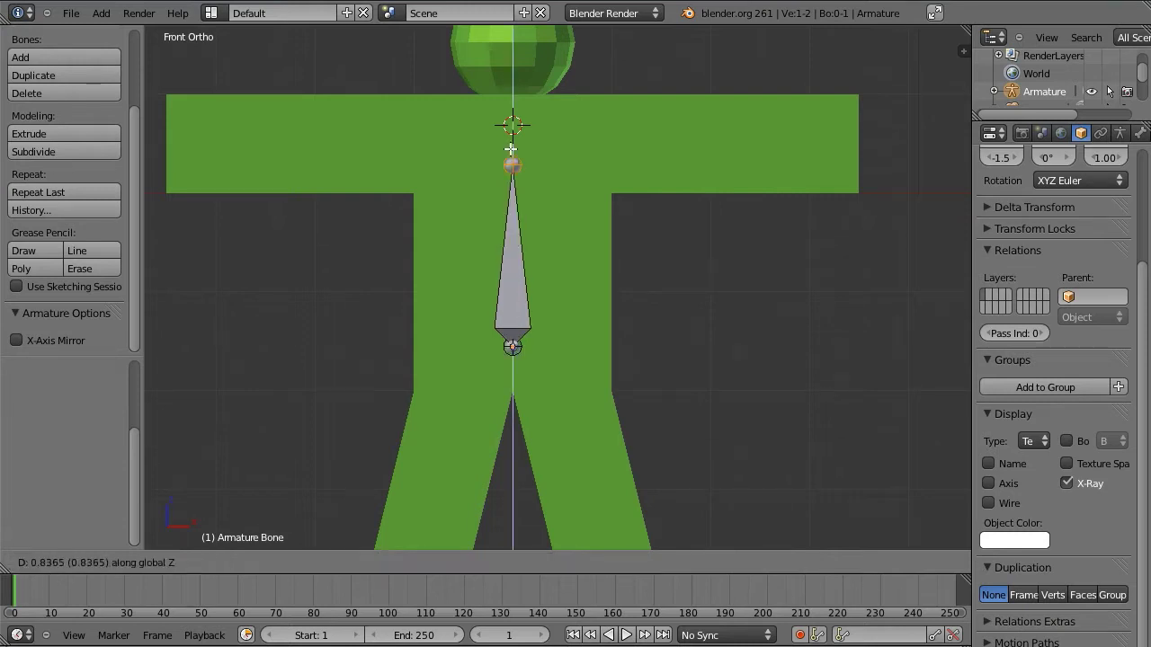
{"action": "left_click", "coordinate": [513, 134]}
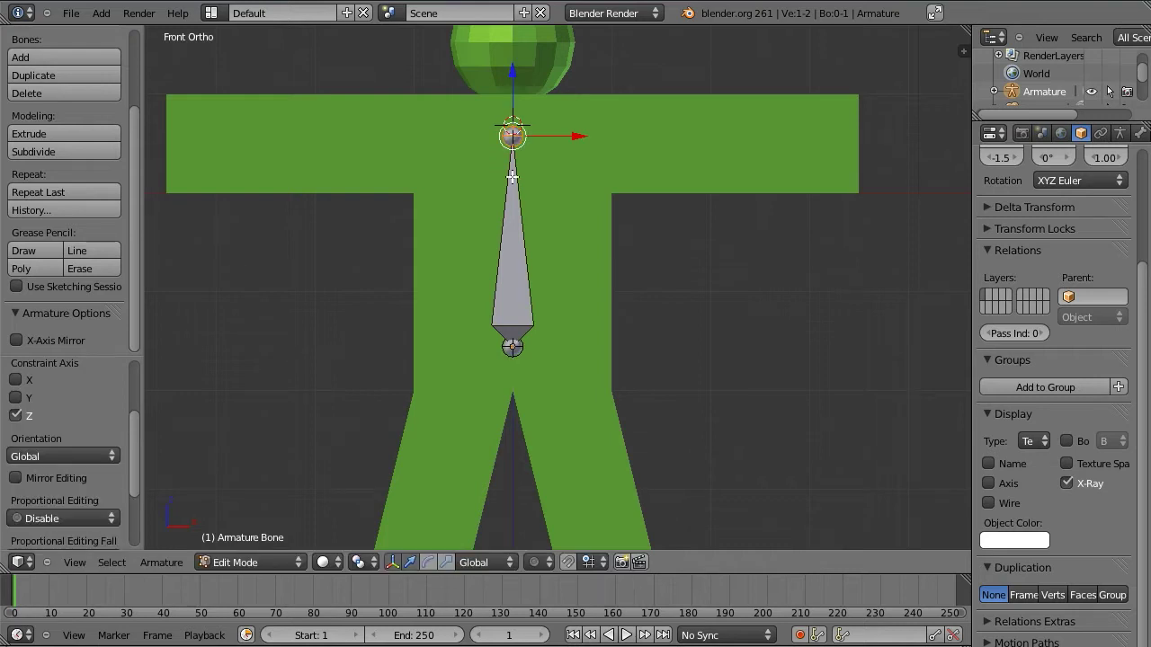
{"action": "scroll", "coordinate": [512, 177], "scroll_direction": "down", "scroll_amount": 1}
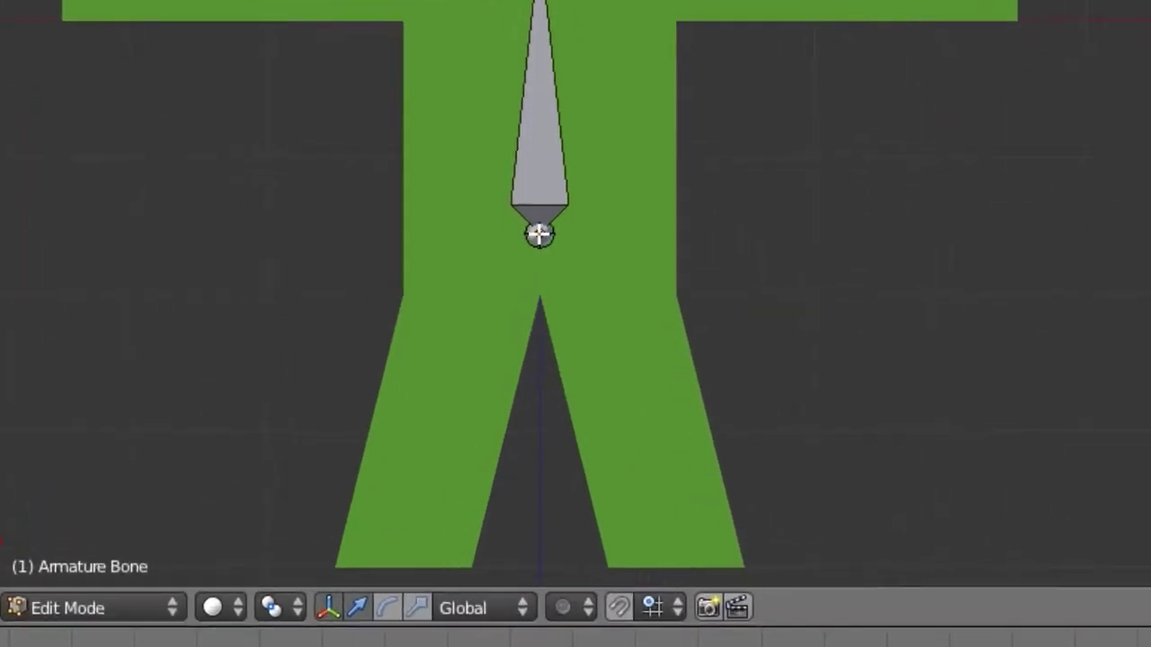
{"action": "right_click", "coordinate": [538, 234]}
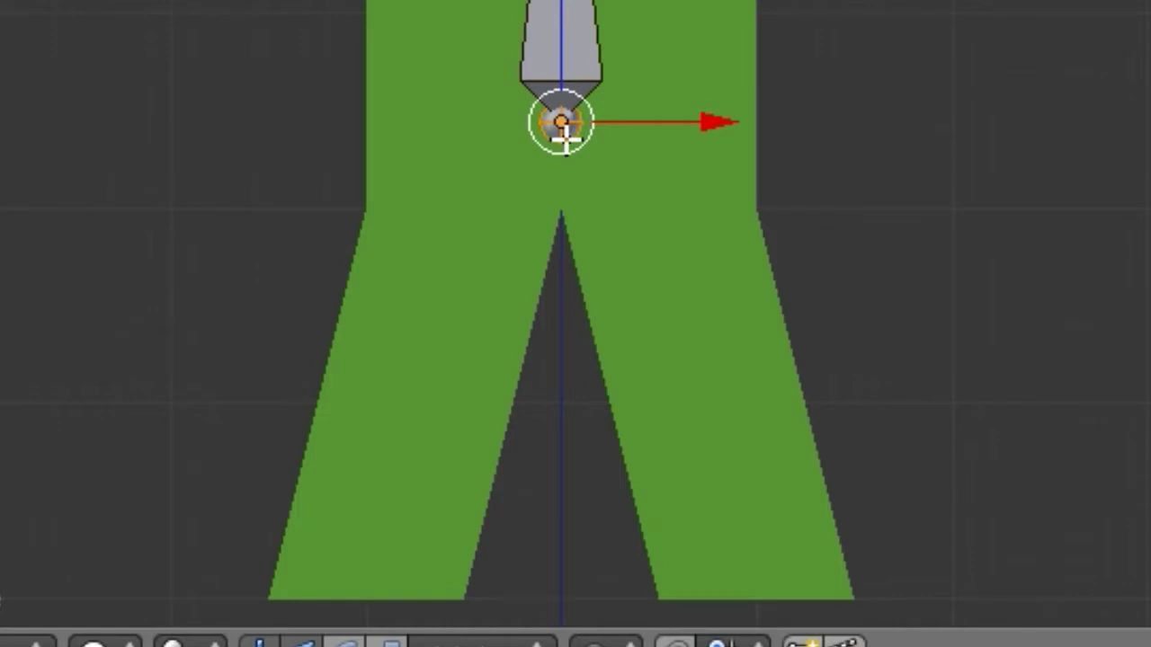
Step: Extrude three bones from the hip down the right leg to the foot
{"action": "key", "text": "e"}
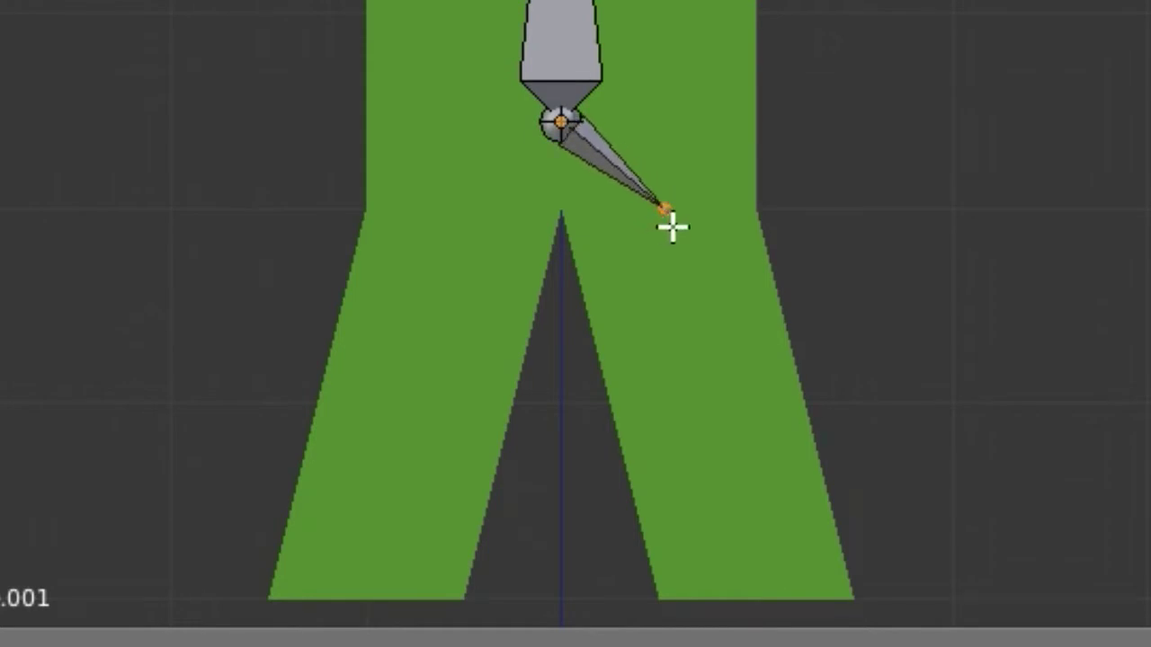
{"action": "left_click", "coordinate": [673, 227]}
{"action": "key", "text": "e"}
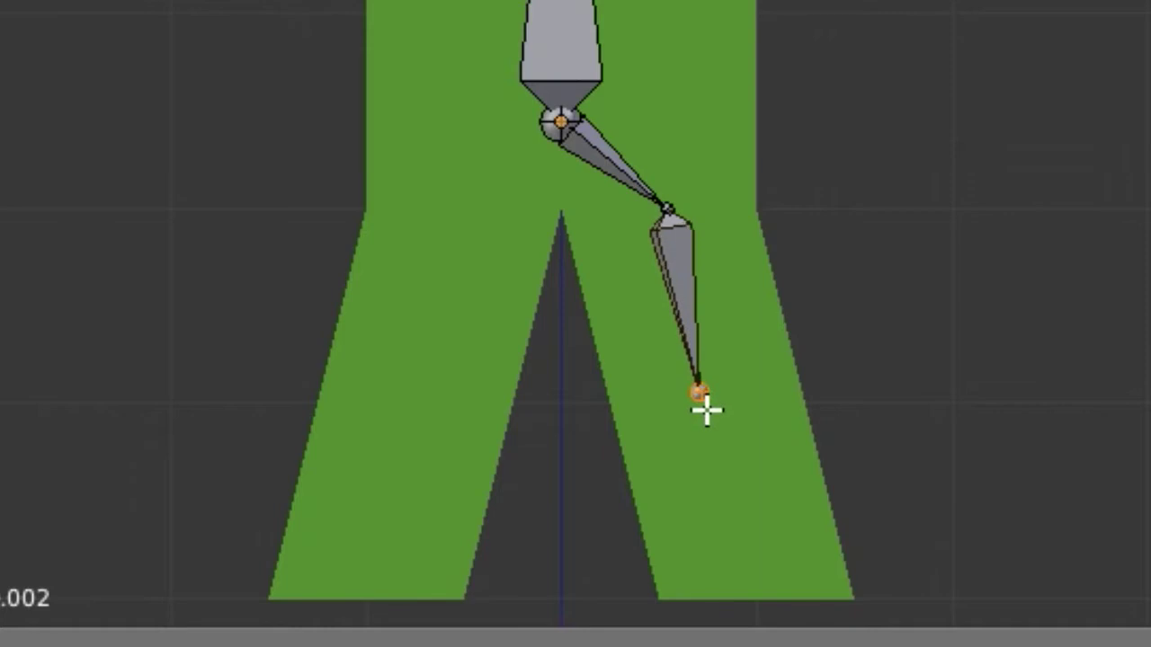
{"action": "left_click", "coordinate": [706, 404]}
{"action": "key", "text": "e"}
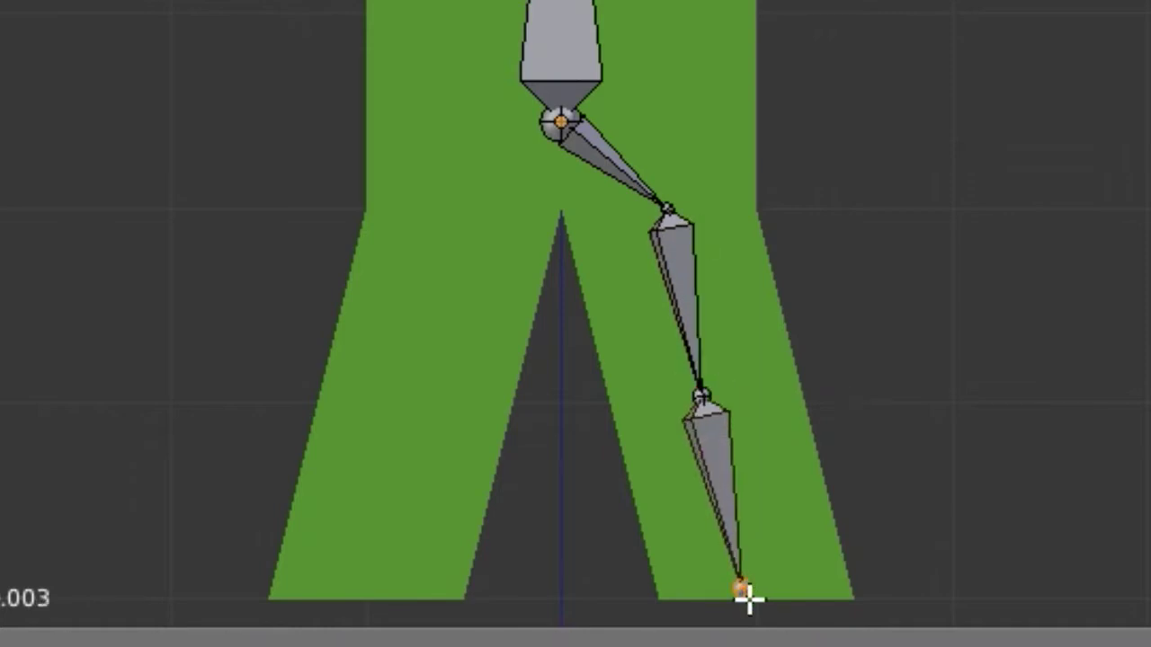
{"action": "left_click", "coordinate": [744, 589]}
{"action": "scroll", "coordinate": [547, 184], "scroll_direction": "down", "scroll_amount": 3}
Step: From the hip joint, extrude a second bone chain down the left leg to the foot
{"action": "left_click", "coordinate": [533, 268]}
{"action": "key", "text": "e"}
{"action": "left_click", "coordinate": [471, 376]}
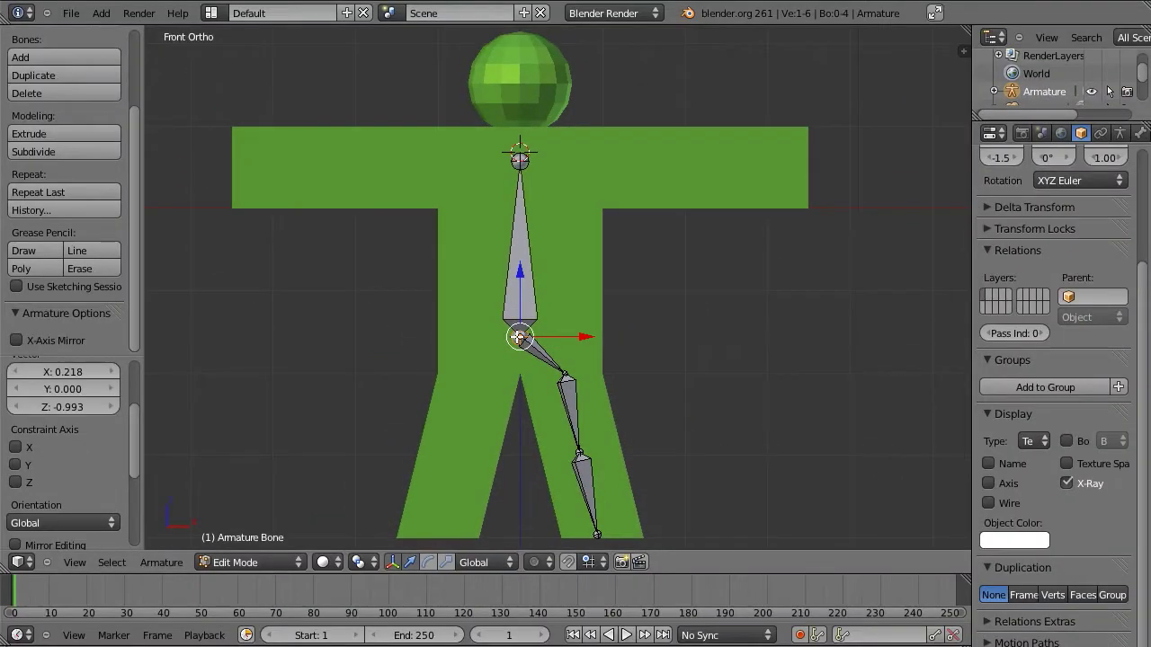
{"action": "key", "text": "e"}
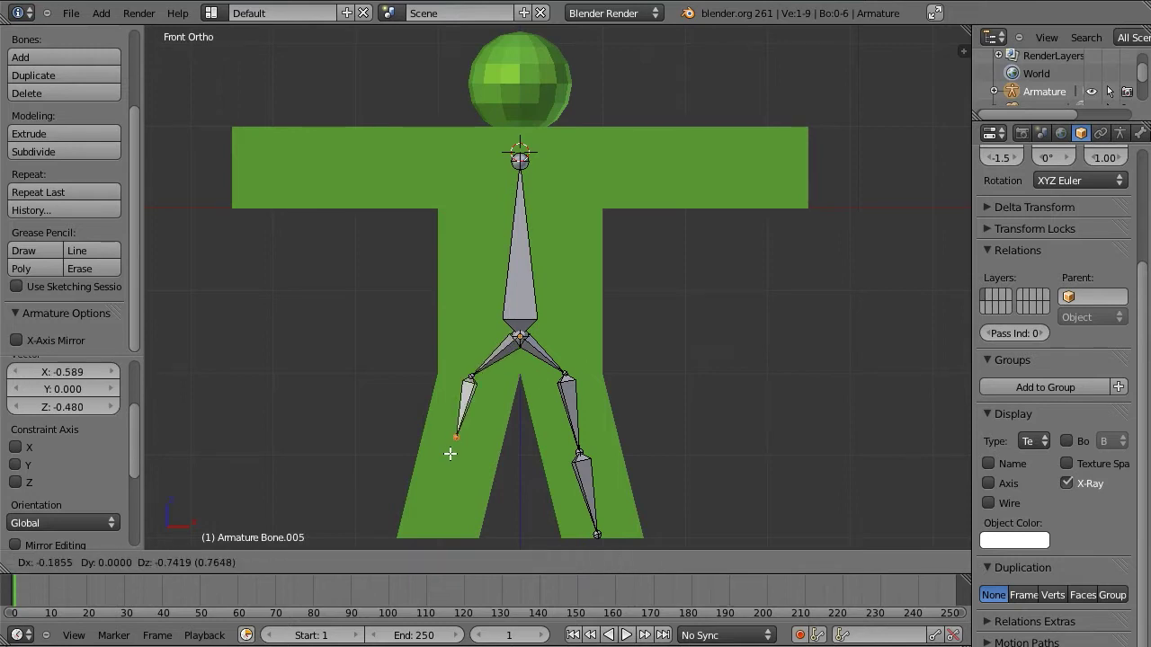
{"action": "left_click", "coordinate": [450, 454]}
{"action": "key", "text": "g"}
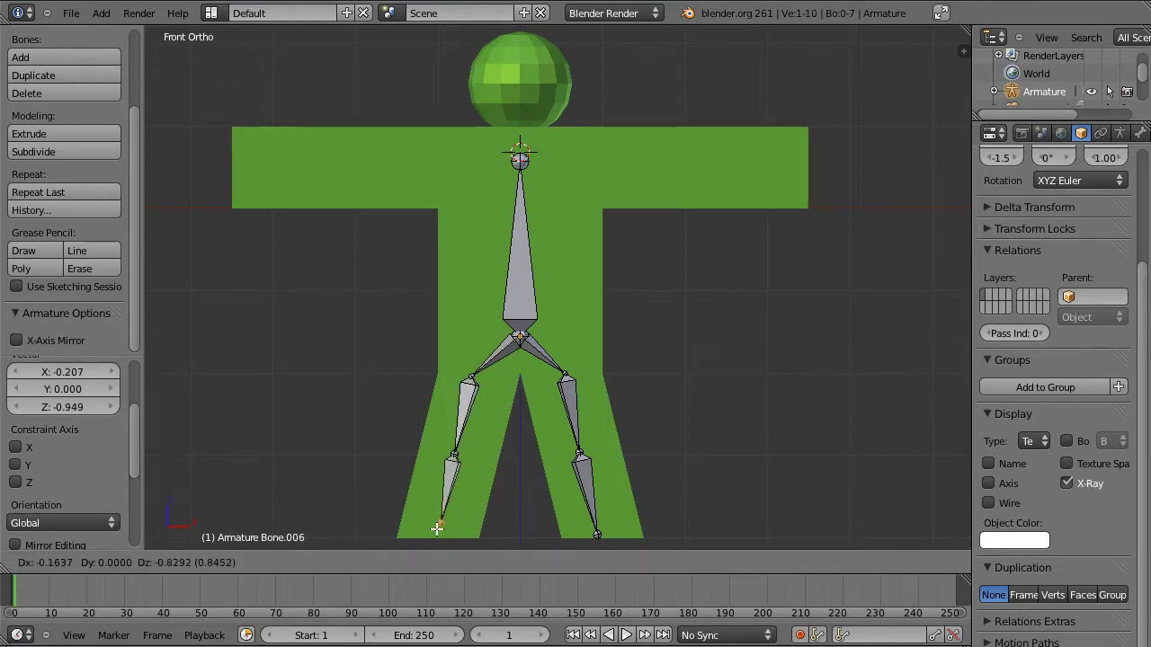
{"action": "left_click", "coordinate": [438, 535]}
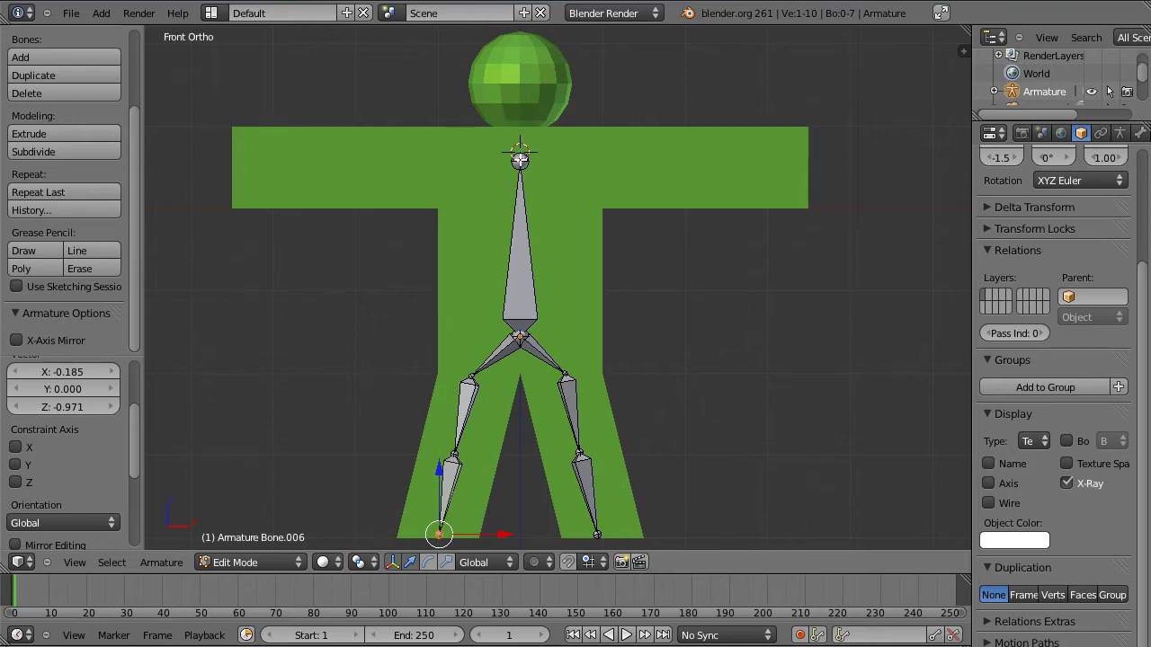
Step: Enable X-Axis Mirror and extrude mirrored shoulder bones from the spine tip
{"action": "right_click", "coordinate": [520, 160]}
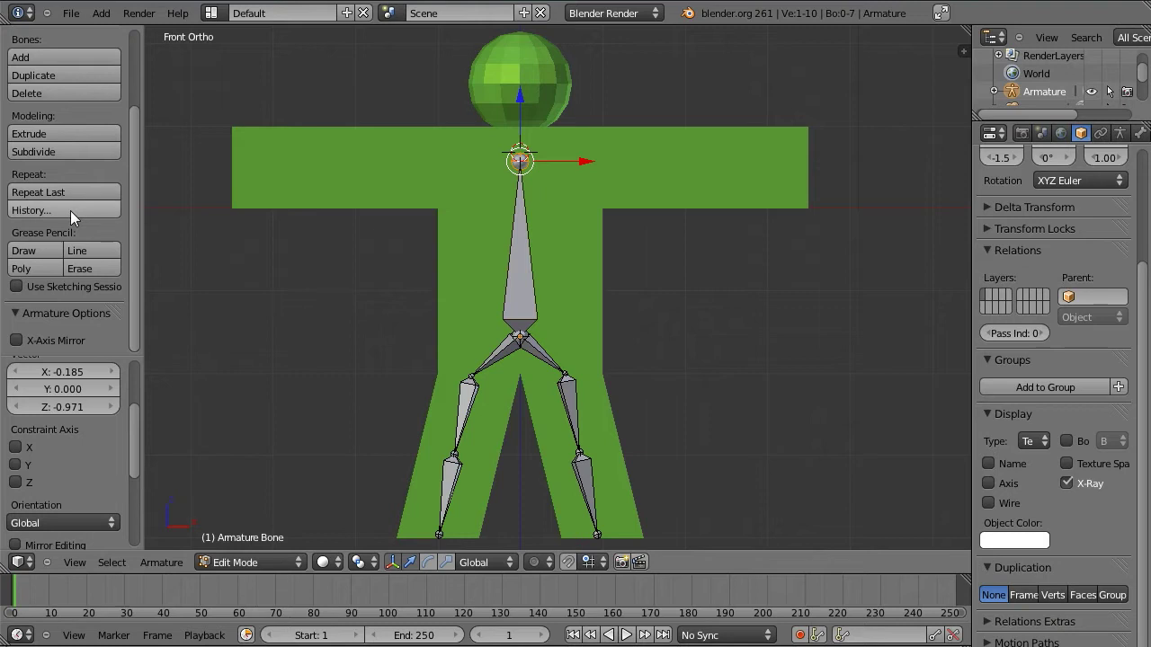
{"action": "scroll", "coordinate": [115, 73], "scroll_direction": "up", "scroll_amount": 3}
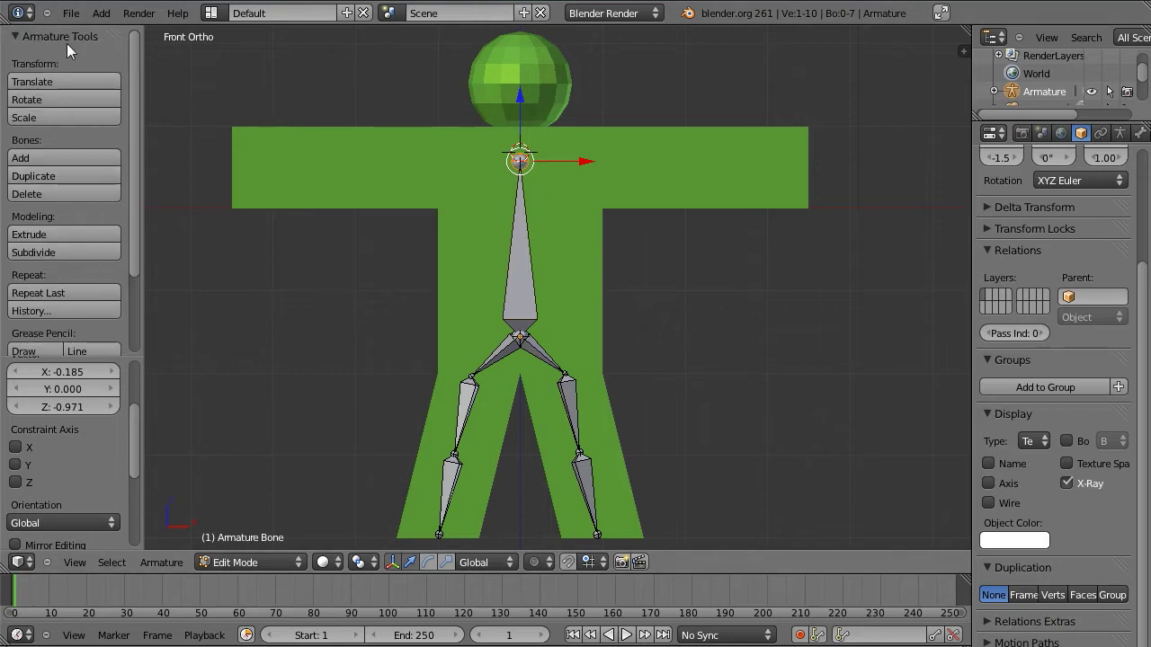
{"action": "scroll", "coordinate": [80, 148], "scroll_direction": "down", "scroll_amount": 3}
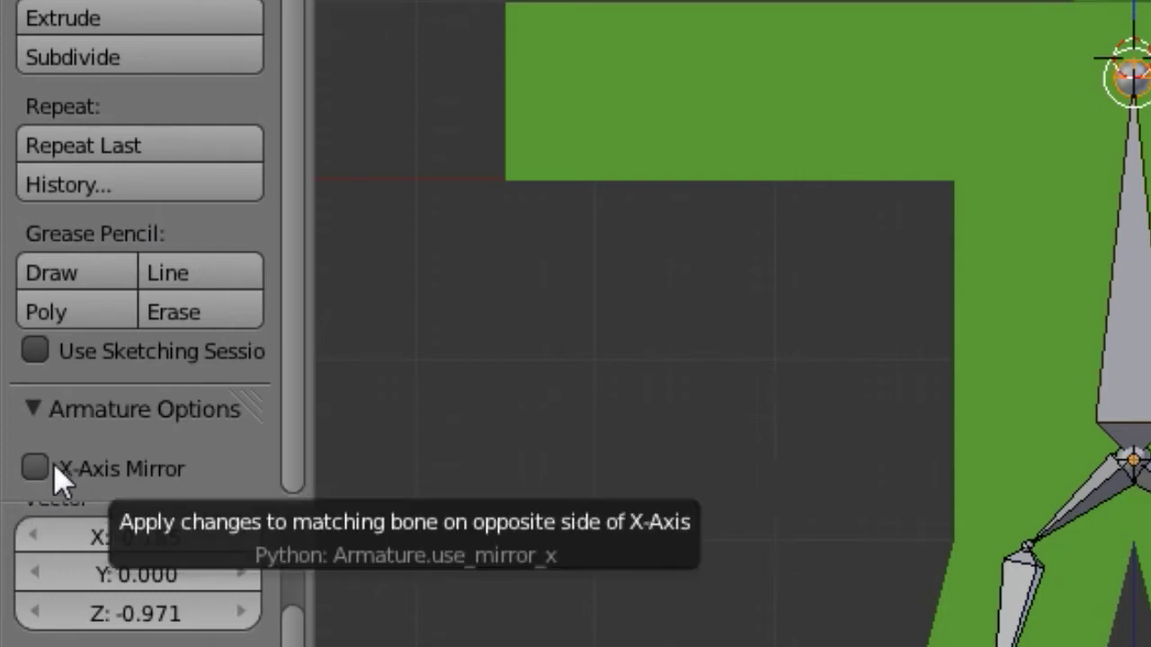
{"action": "left_click", "coordinate": [34, 468]}
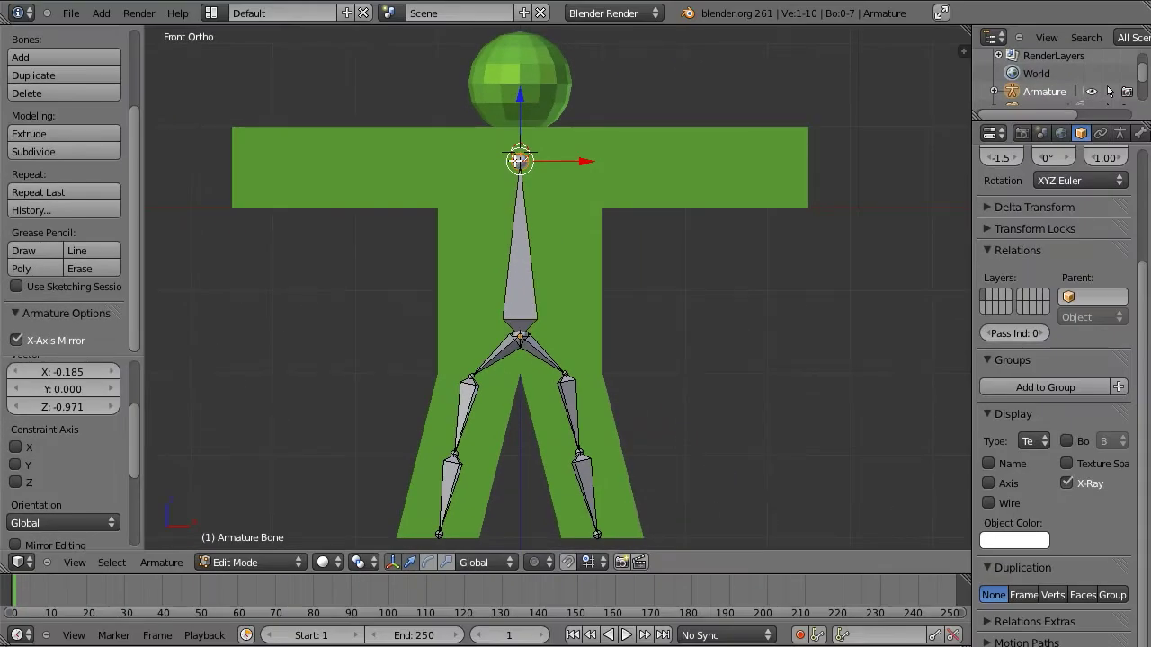
{"action": "key", "text": "shift+e"}
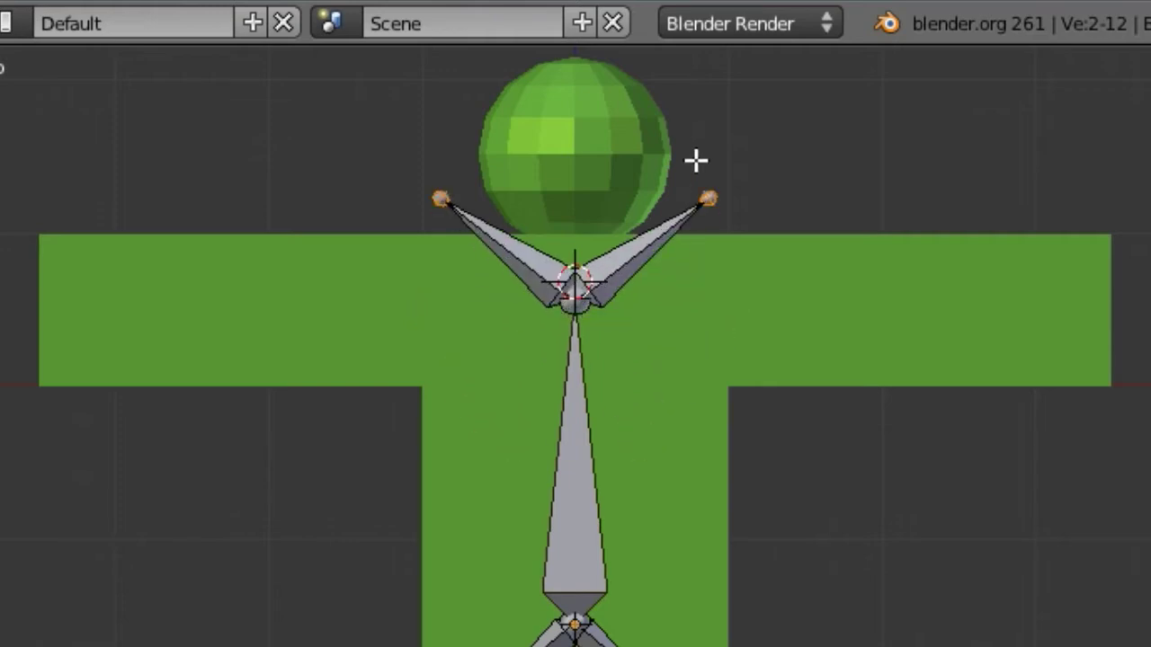
{"action": "left_click", "coordinate": [709, 317]}
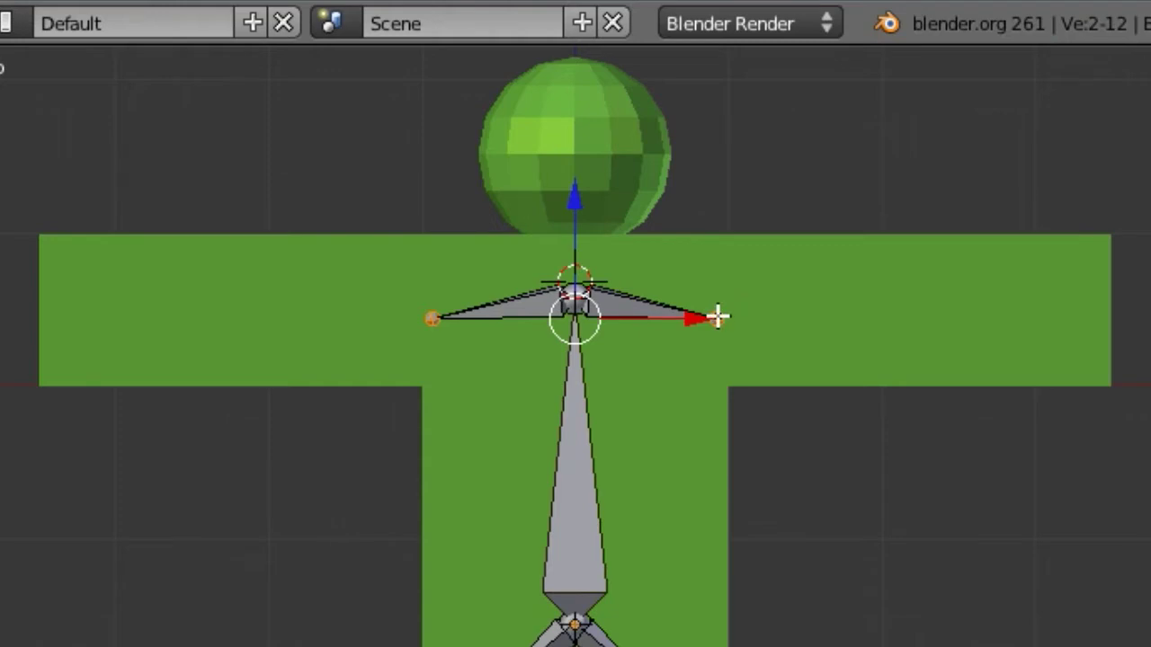
Step: Extrude mirrored upper arm and forearm bones out to the ends of both arms
{"action": "right_click", "coordinate": [717, 316]}
{"action": "key", "text": "shift+e"}
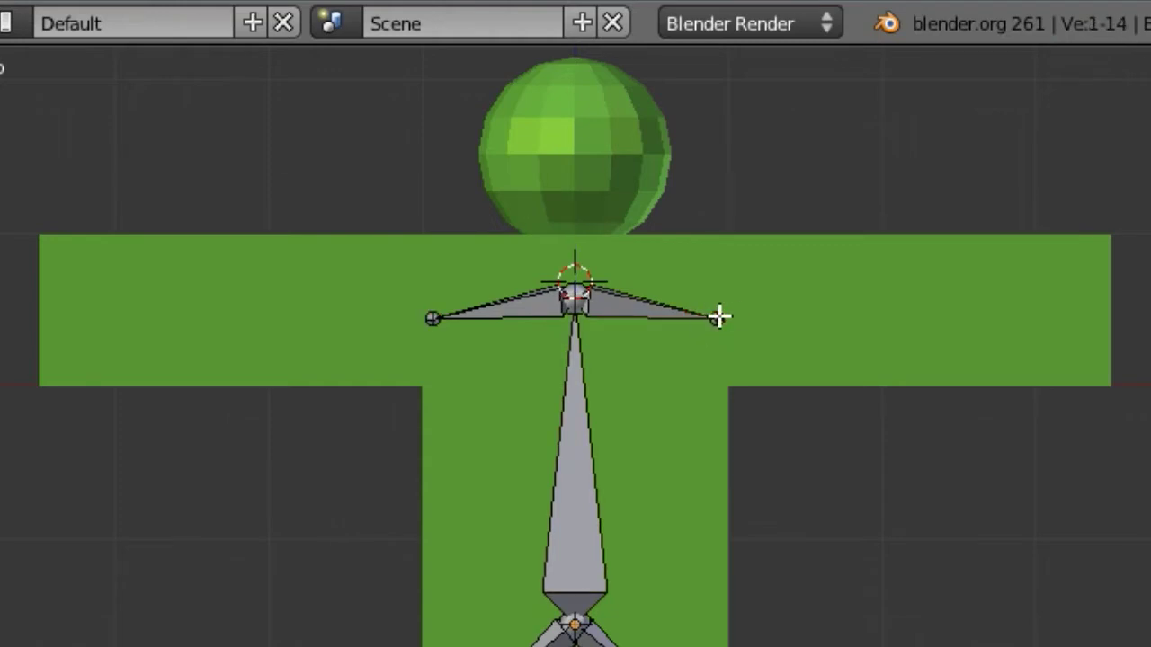
{"action": "left_click", "coordinate": [879, 308]}
{"action": "key", "text": "shift+e"}
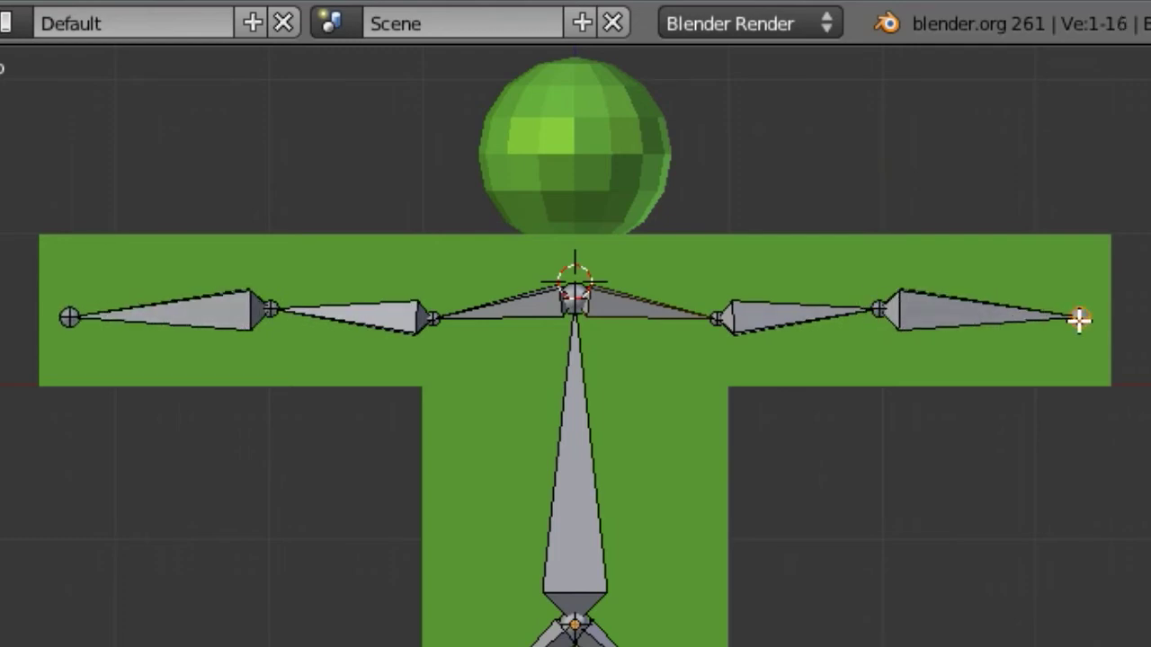
{"action": "left_click", "coordinate": [1090, 325]}
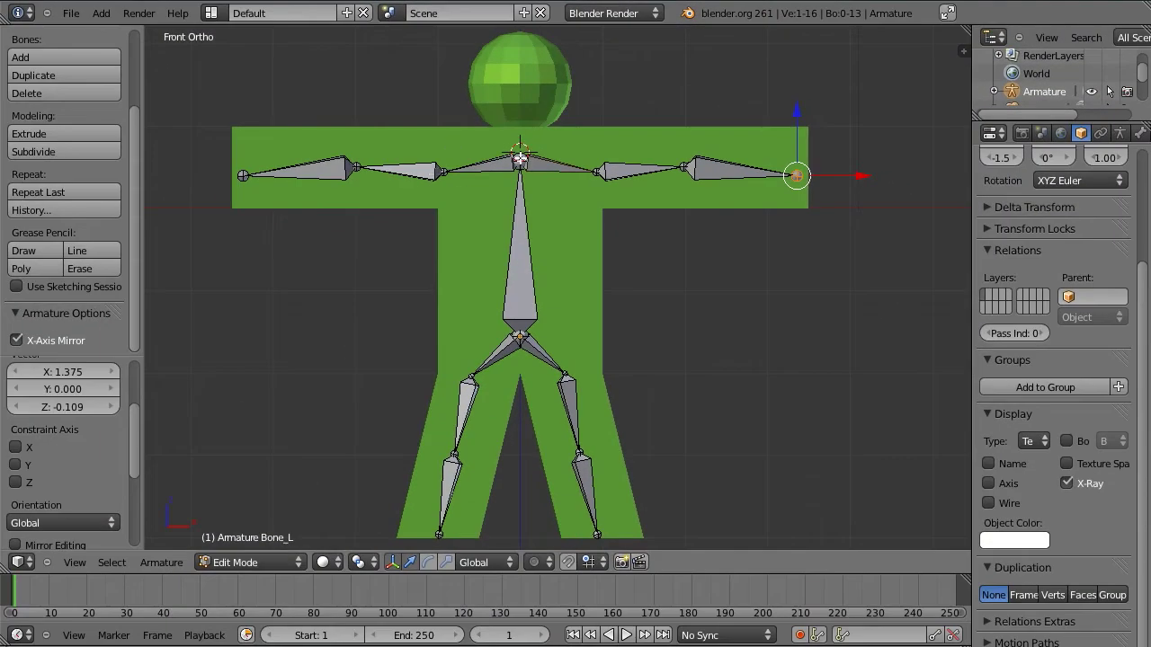
Step: Extrude a vertical bone from the chest up into the head sphere, then return to Object Mode
{"action": "right_click", "coordinate": [520, 159]}
{"action": "key", "text": "e"}
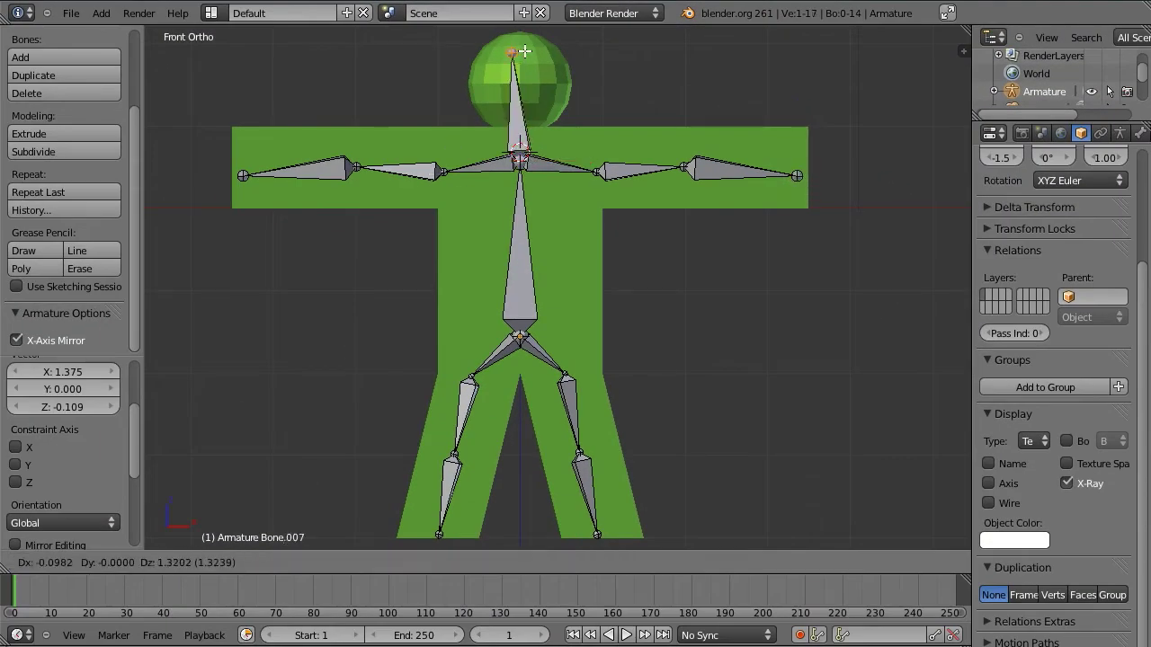
{"action": "key", "text": "z"}
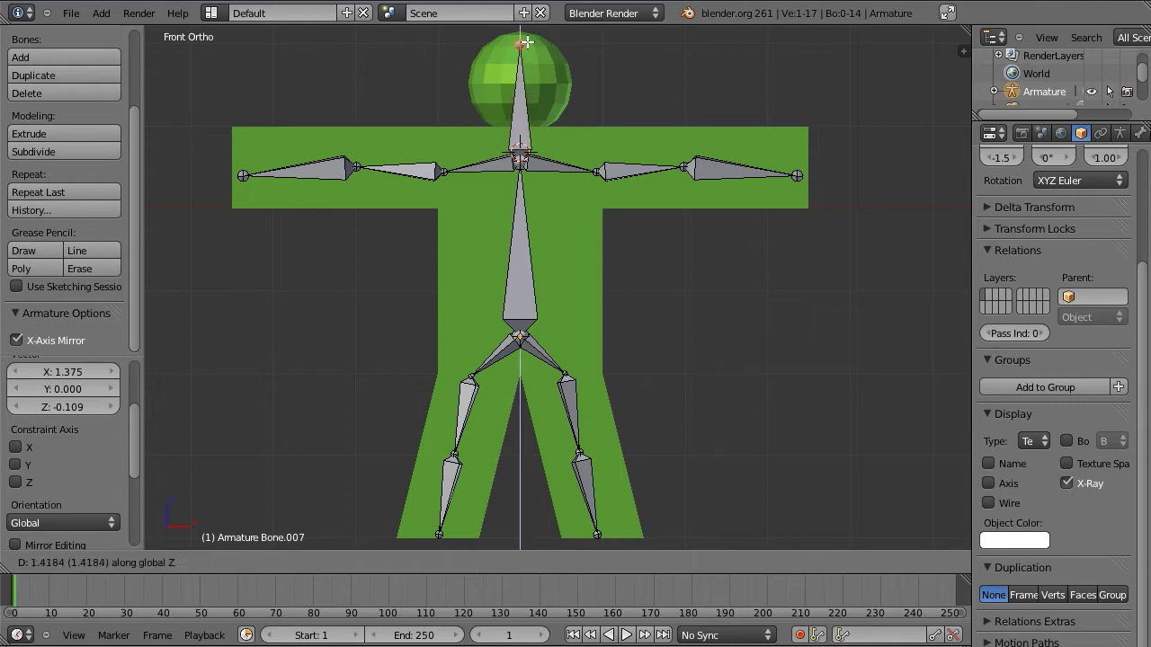
{"action": "left_click", "coordinate": [525, 42]}
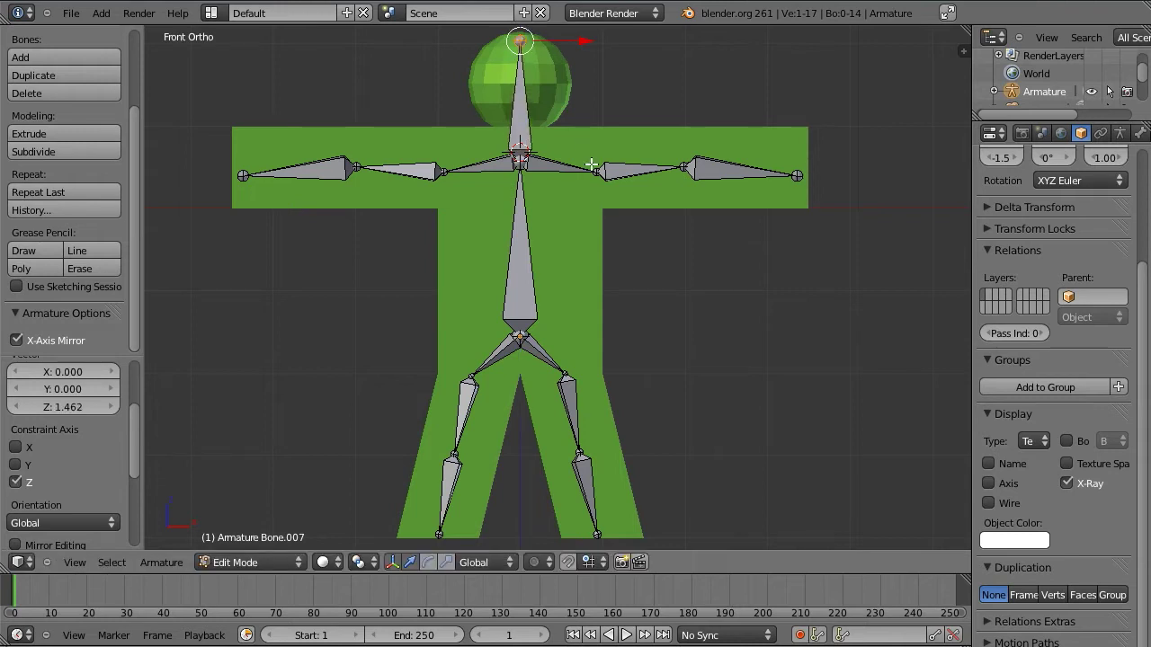
{"action": "key", "text": "Tab"}
{"action": "mouse_move", "coordinate": [607, 245]}
{"action": "middle_mouse_down"}
{"action": "mouse_move", "coordinate": [653, 285]}
{"action": "mouse_move", "coordinate": [438, 259]}
{"action": "mouse_move", "coordinate": [686, 262]}
{"action": "mouse_move", "coordinate": [461, 263]}
{"action": "middle_mouse_up"}
{"action": "key", "text": "KP_1"}
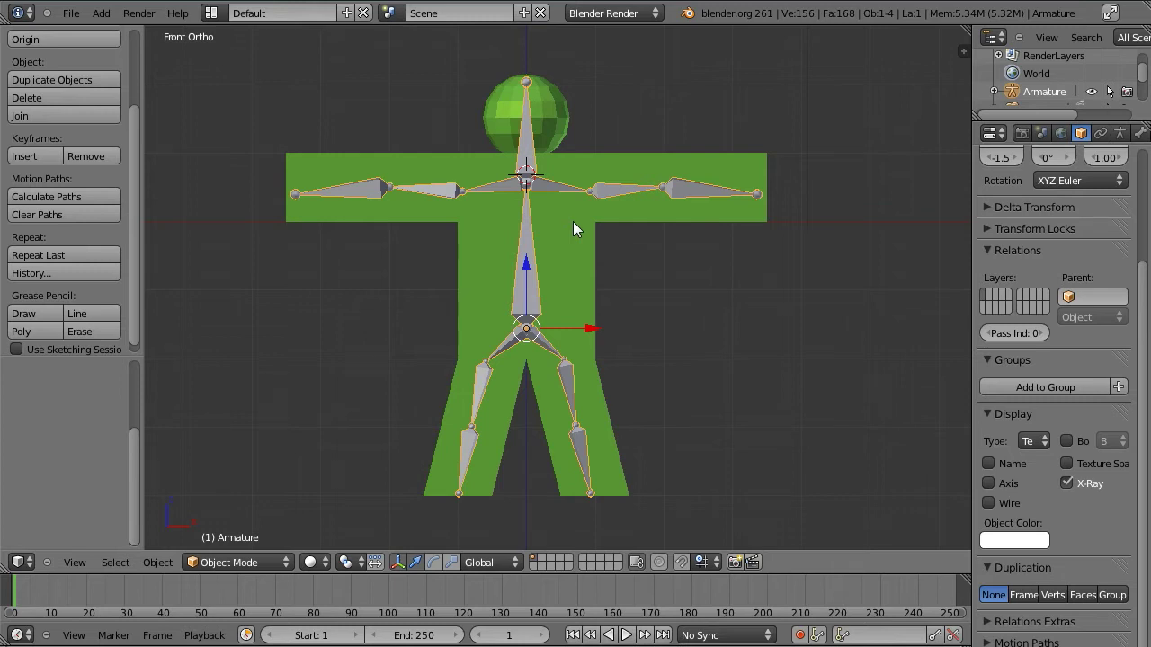
Step: Parent the green figure mesh to the armature with Automatic Weights
{"action": "right_click", "coordinate": [573, 222]}
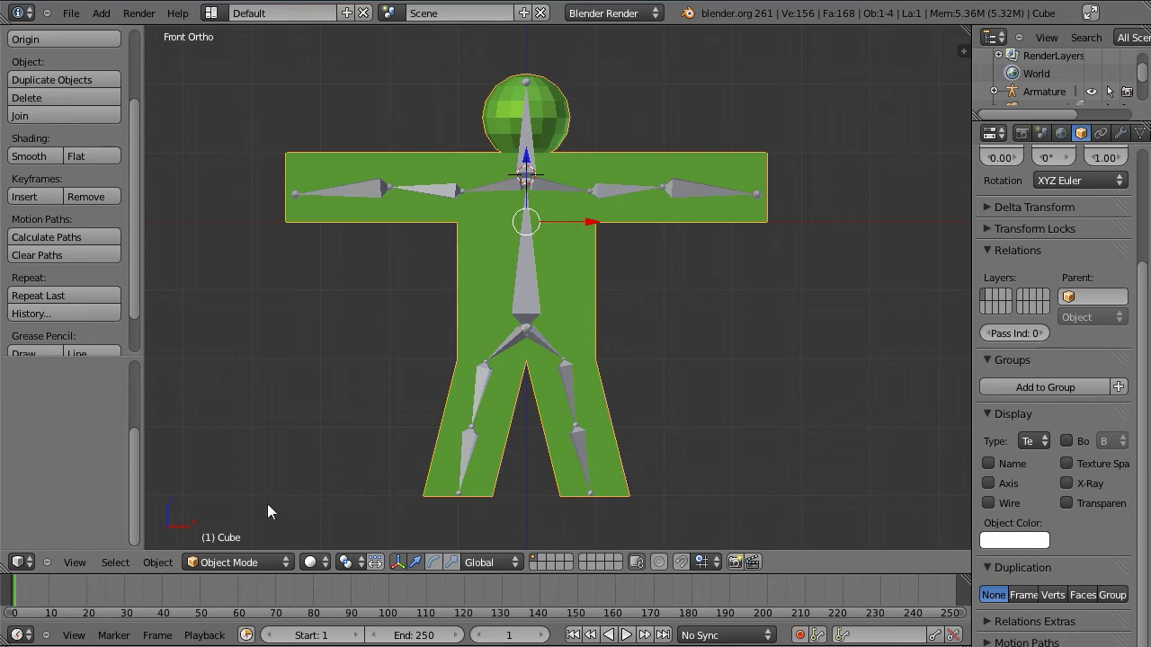
{"action": "right_click", "coordinate": [546, 184], "text": "shift"}
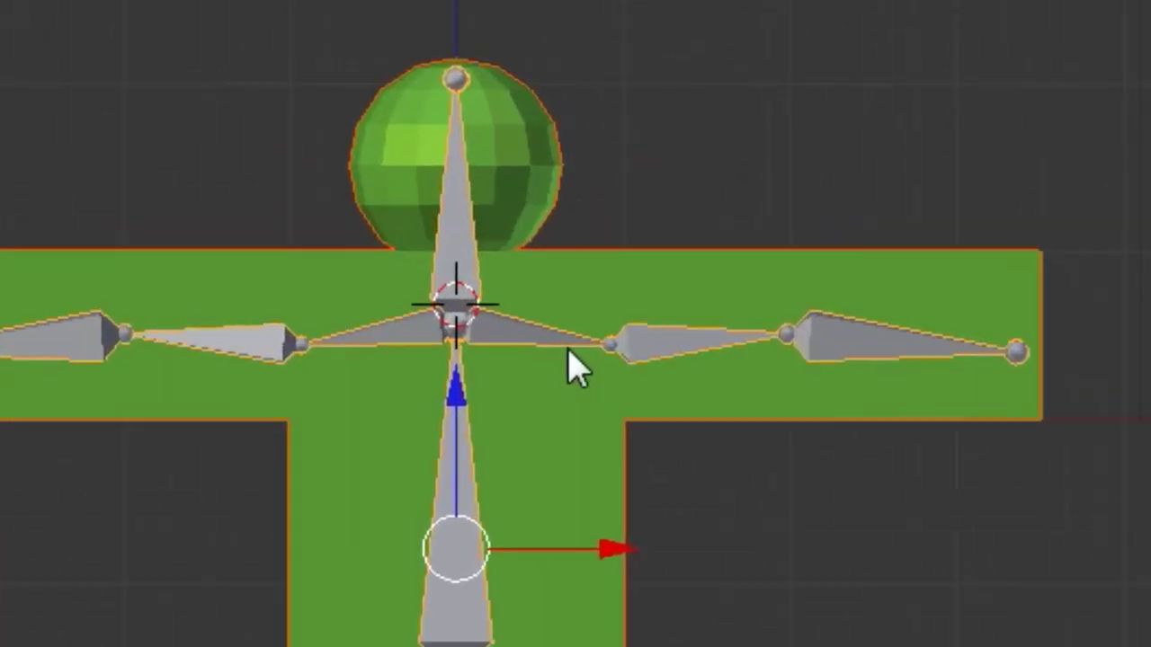
{"action": "key", "text": "ctrl+p"}
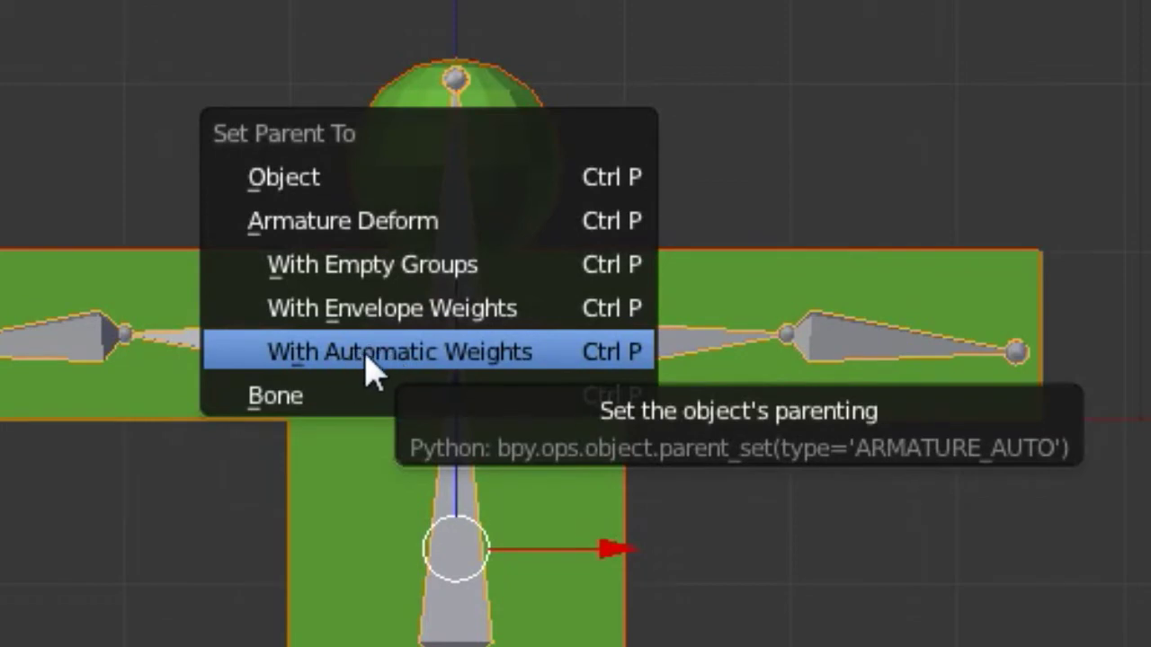
{"action": "left_click", "coordinate": [452, 357]}
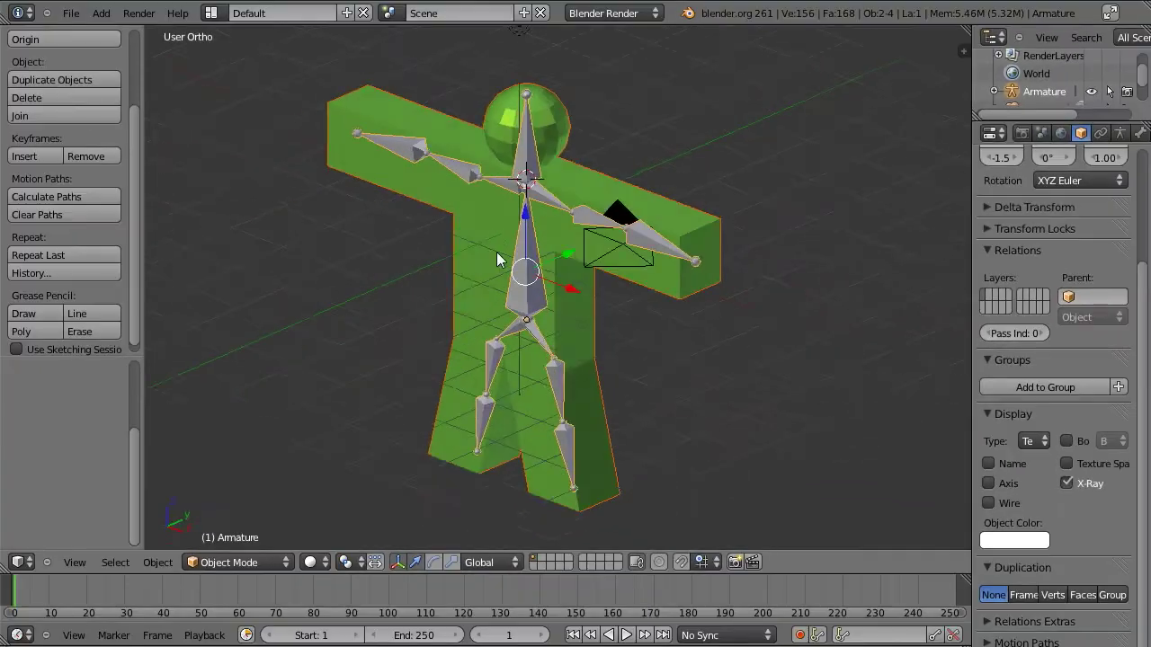
Step: Reselect the armature and switch it back into Edit Mode, leaving the bones unchanged
{"action": "middle_click_drag", "start_coordinate": [501, 258], "coordinate": [611, 204]}
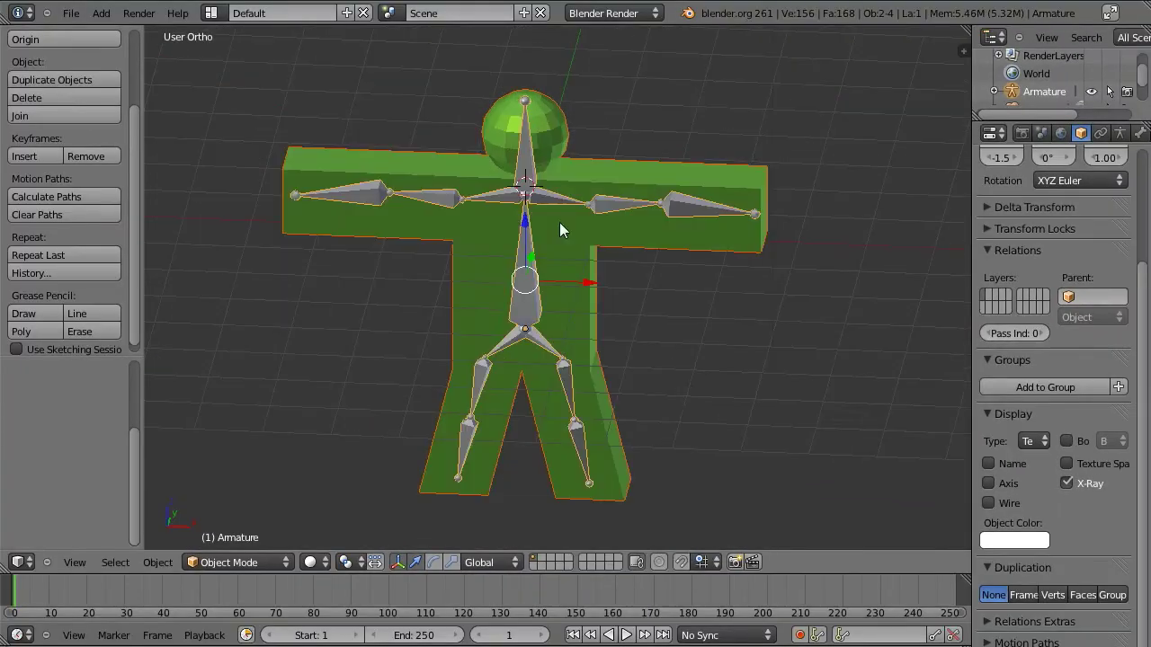
{"action": "right_click", "coordinate": [611, 205]}
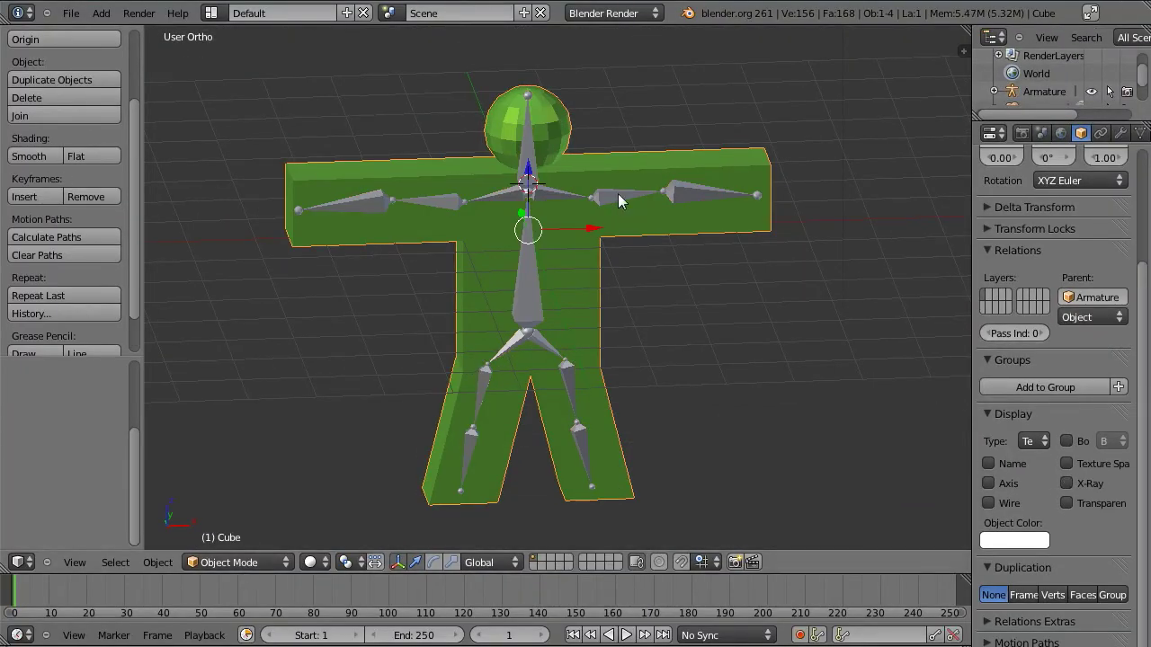
{"action": "right_click", "coordinate": [618, 202]}
{"action": "key", "text": "Tab"}
{"action": "right_click", "coordinate": [681, 191]}
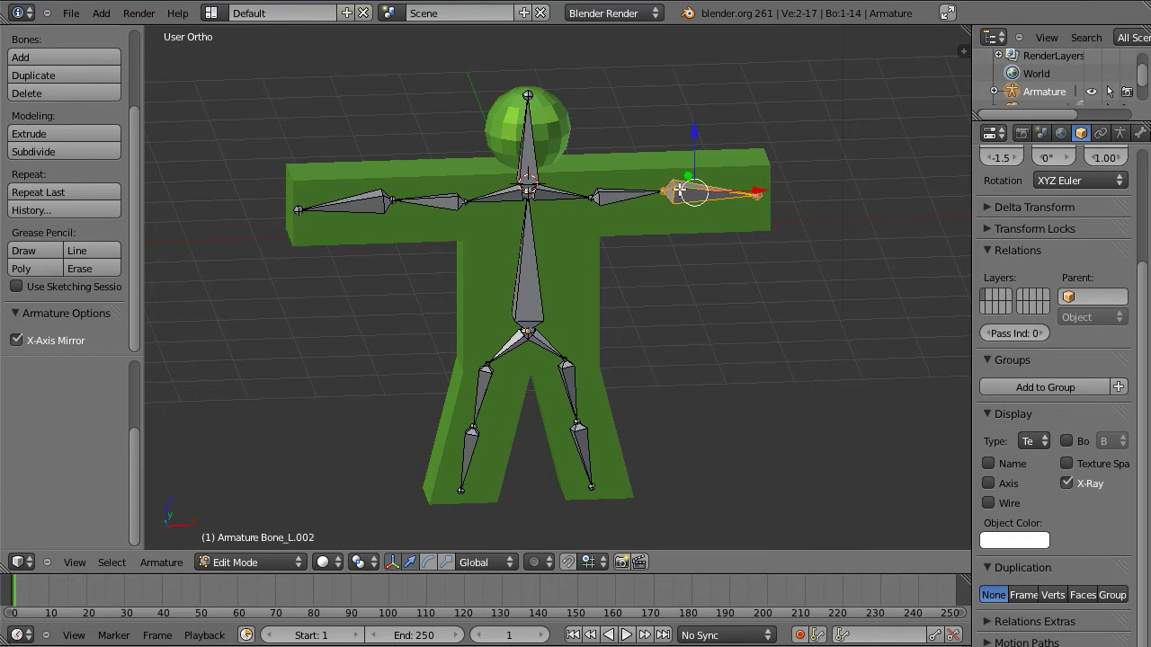
{"action": "key", "text": "g"}
{"action": "right_click", "coordinate": [695, 170]}
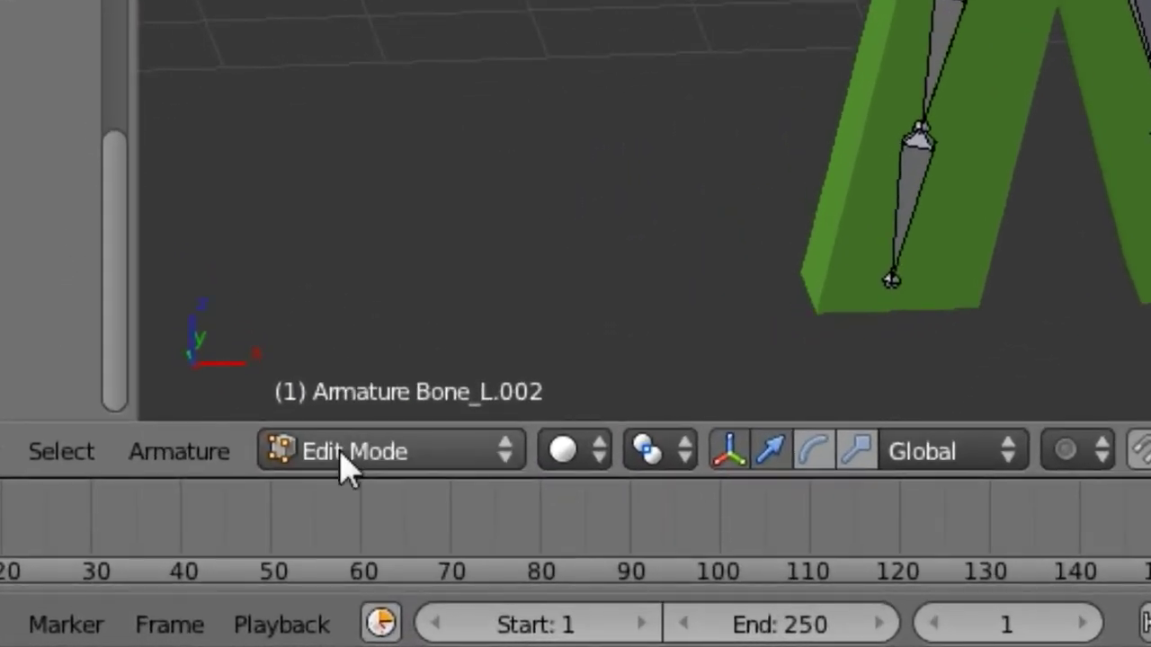
Step: In Pose Mode, rotate upper arm bone Bone_L.001 to raise the arm
{"action": "left_click", "coordinate": [346, 458]}
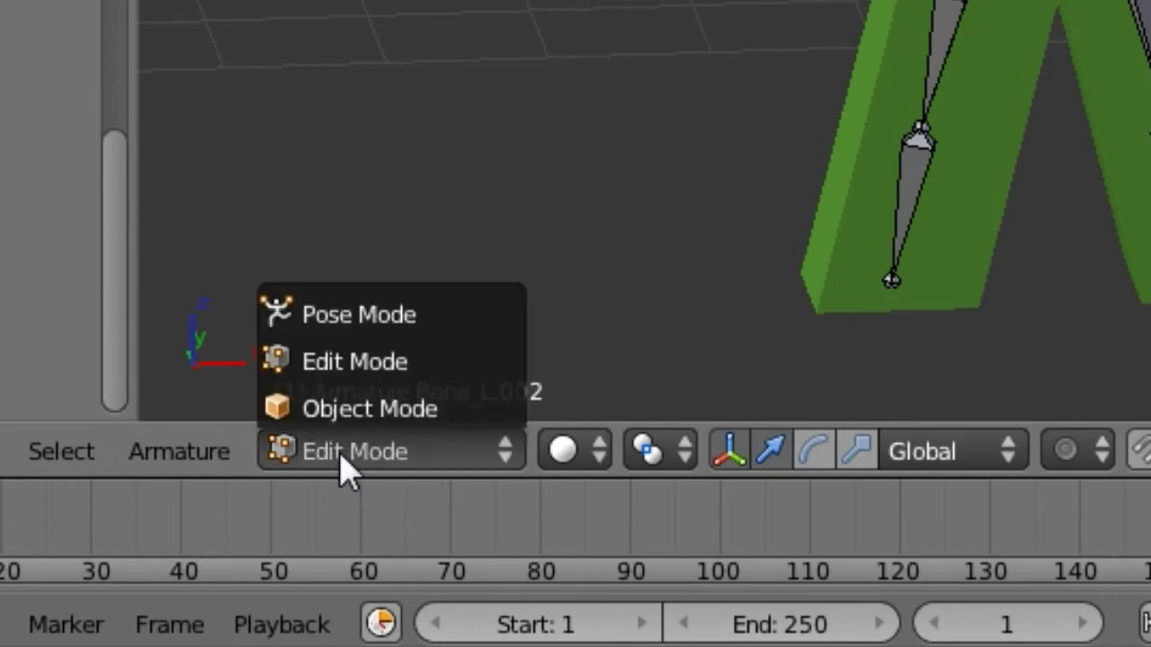
{"action": "left_click", "coordinate": [383, 324]}
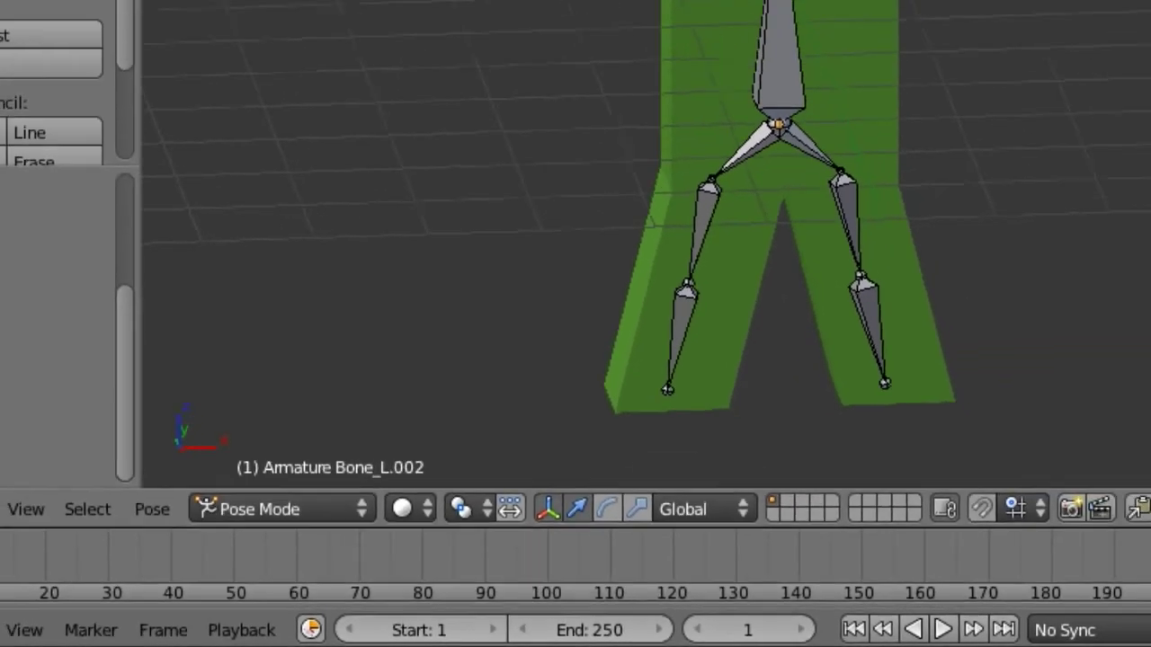
{"action": "right_click", "coordinate": [635, 200]}
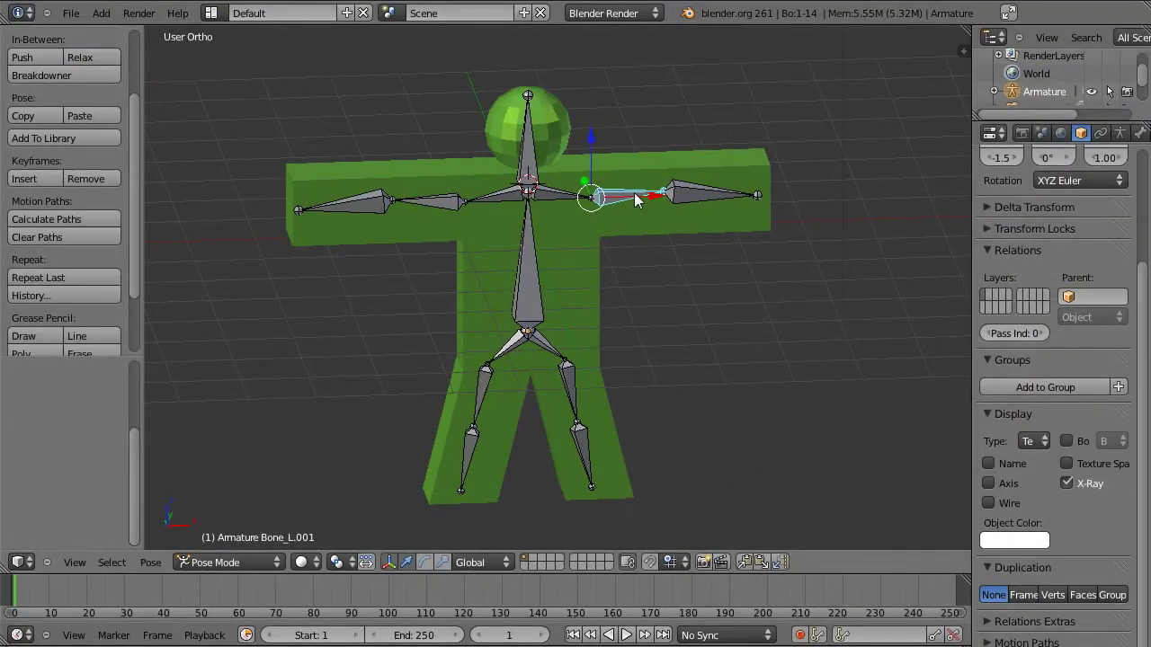
{"action": "key", "text": "KP_1"}
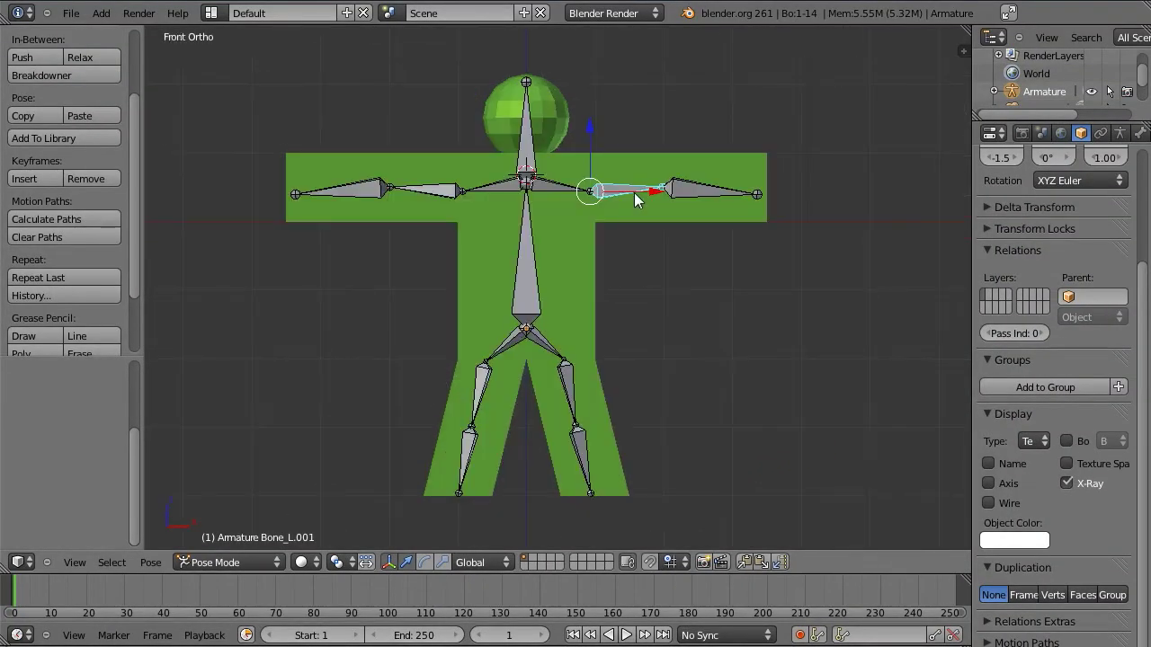
{"action": "key", "text": "r"}
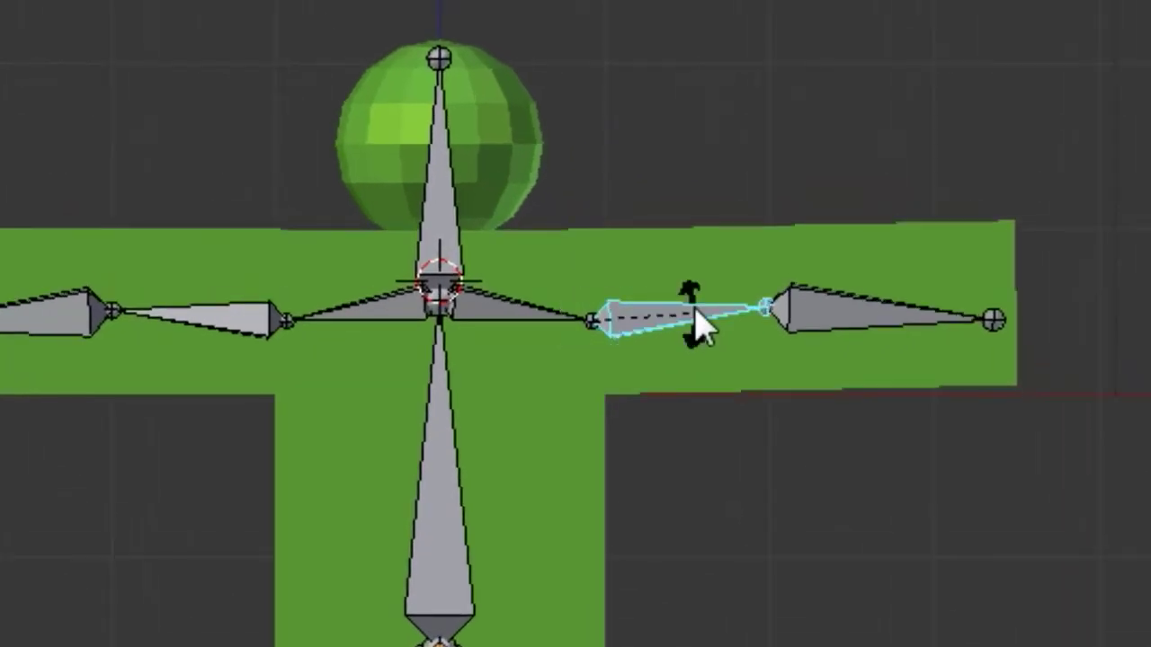
{"action": "left_click", "coordinate": [693, 296]}
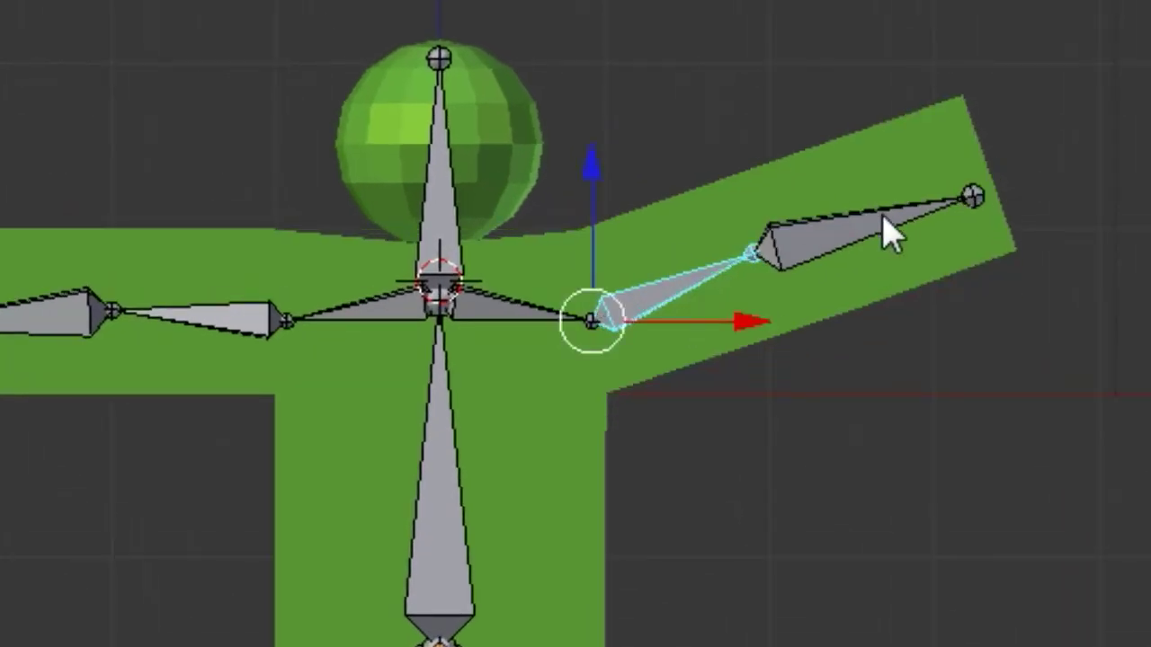
Step: Bend the raised arm's forearm upward and lower the opposite upper arm
{"action": "right_click", "coordinate": [886, 232]}
{"action": "key", "text": "r"}
{"action": "left_click", "coordinate": [820, 171]}
{"action": "right_click", "coordinate": [218, 326]}
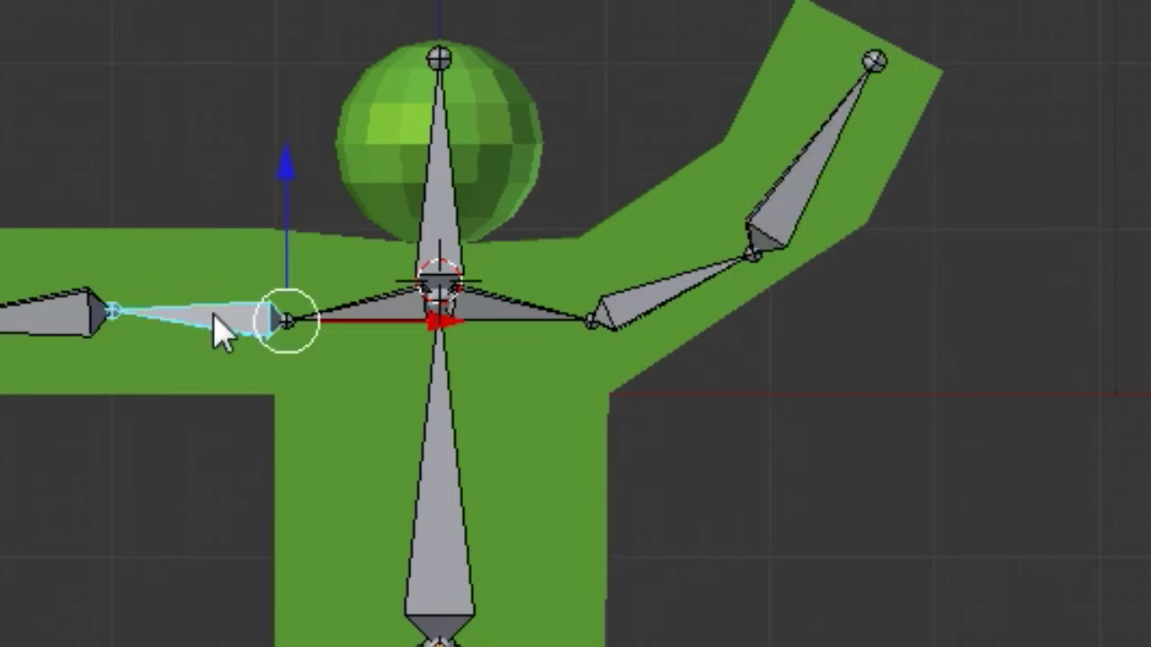
{"action": "key", "text": "r"}
{"action": "left_click", "coordinate": [118, 437]}
{"action": "right_click", "coordinate": [106, 430]}
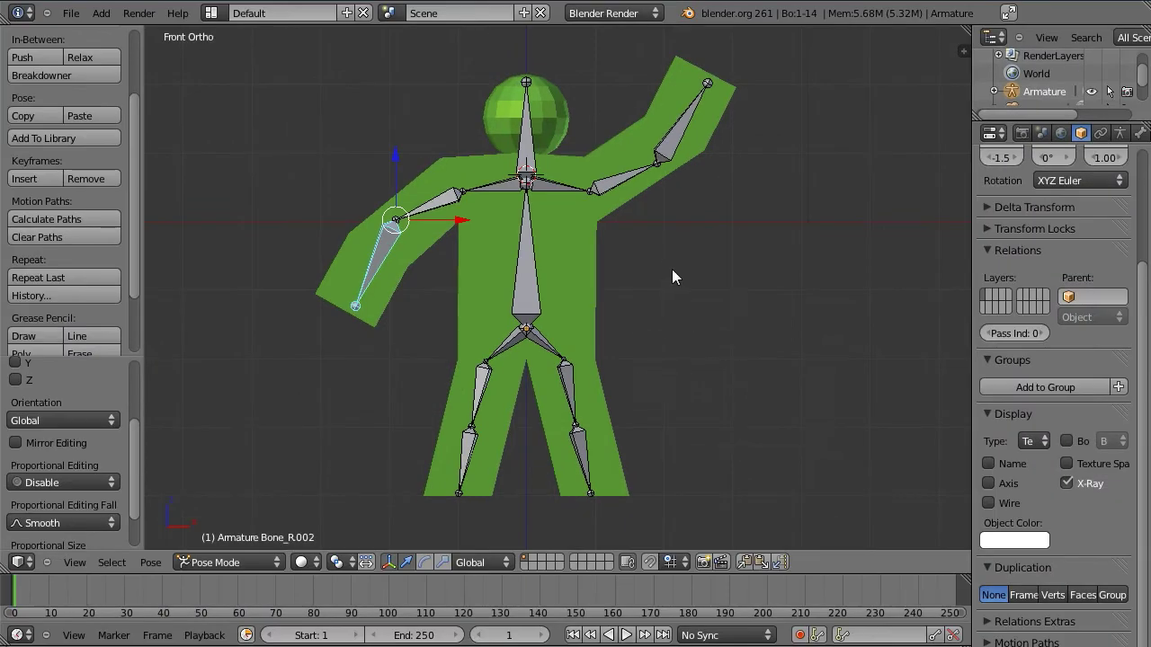
Step: Rotate the lower spine, leg and shin bones to bend the body and lift the leg
{"action": "mouse_move", "coordinate": [673, 274]}
{"action": "middle_mouse_down"}
{"action": "mouse_move", "coordinate": [510, 285]}
{"action": "mouse_move", "coordinate": [544, 338]}
{"action": "middle_mouse_up"}
{"action": "right_click", "coordinate": [539, 334]}
{"action": "key", "text": "r"}
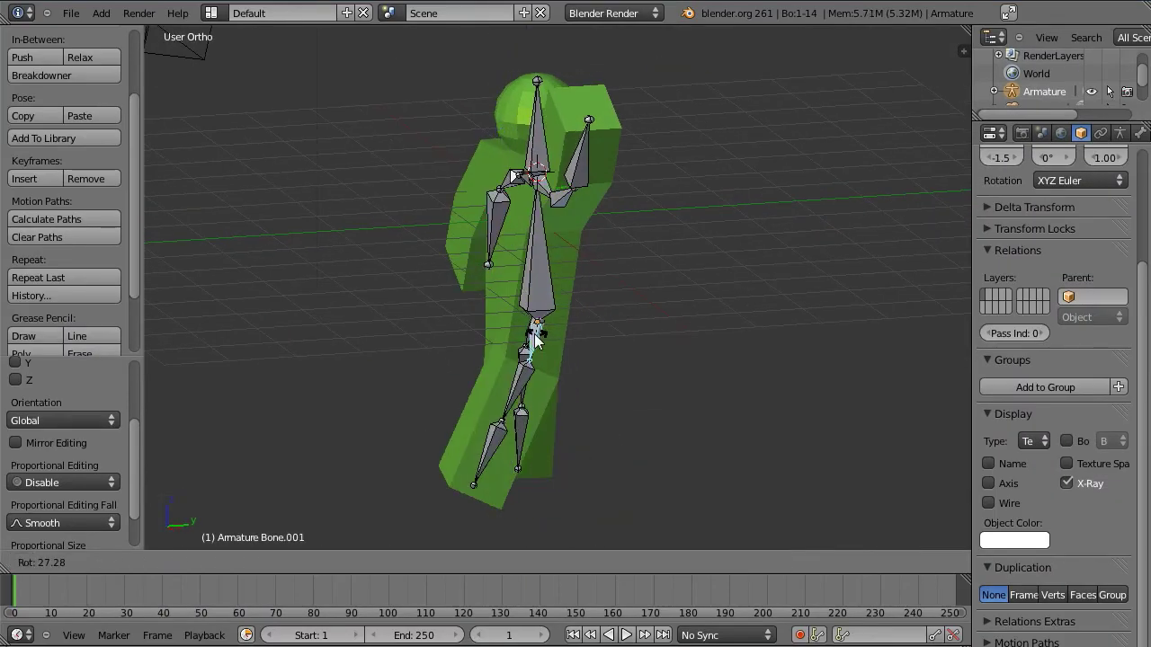
{"action": "left_click", "coordinate": [517, 366]}
{"action": "right_click", "coordinate": [513, 370]}
{"action": "key", "text": "r"}
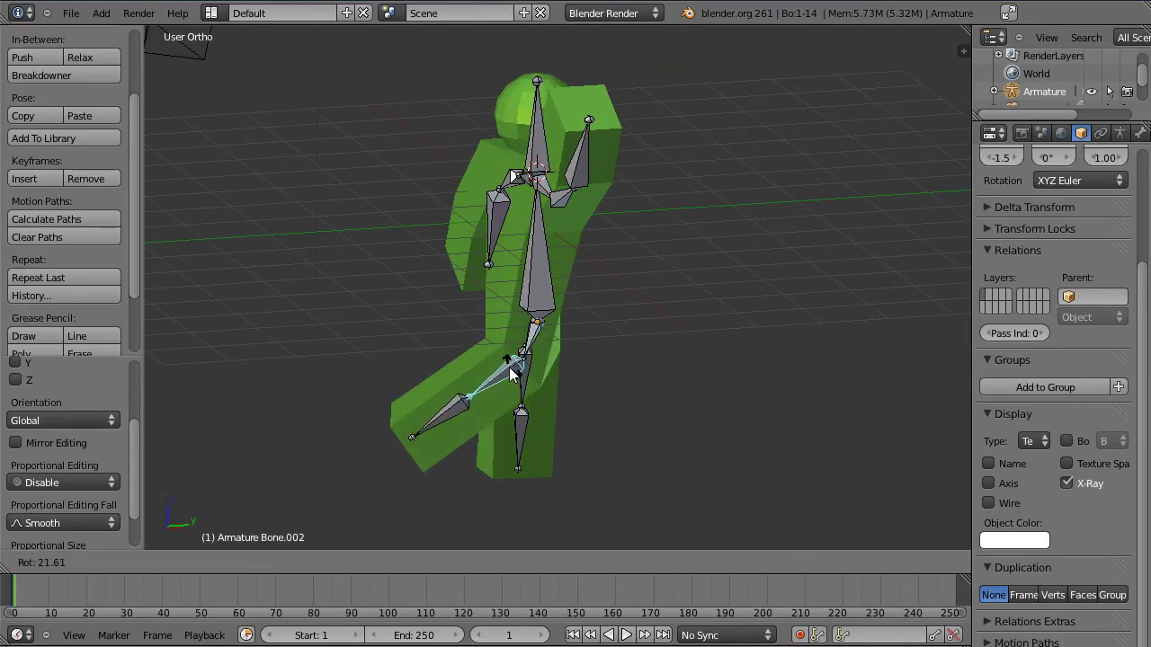
{"action": "left_click", "coordinate": [475, 398]}
{"action": "right_click", "coordinate": [454, 409]}
{"action": "key", "text": "r"}
{"action": "left_click", "coordinate": [442, 402]}
Step: Tilt the upper spine bone, then render the posed figure from the camera view
{"action": "right_click", "coordinate": [535, 258]}
{"action": "key", "text": "r"}
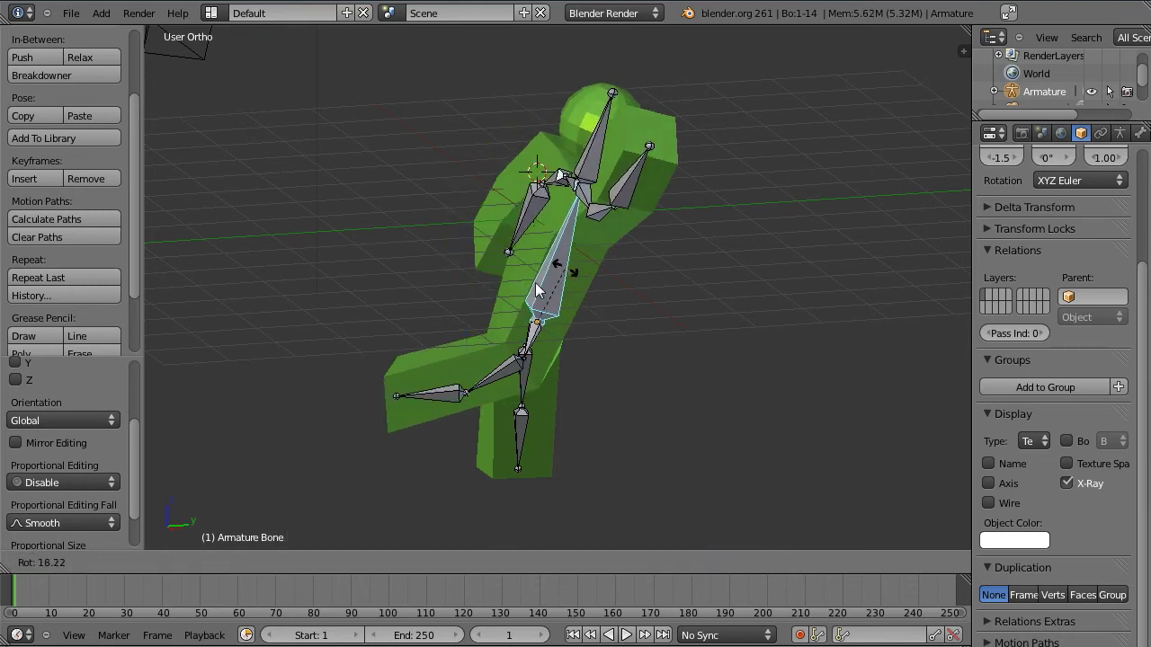
{"action": "left_click", "coordinate": [535, 282]}
{"action": "middle_click_drag", "start_coordinate": [539, 283], "coordinate": [510, 317]}
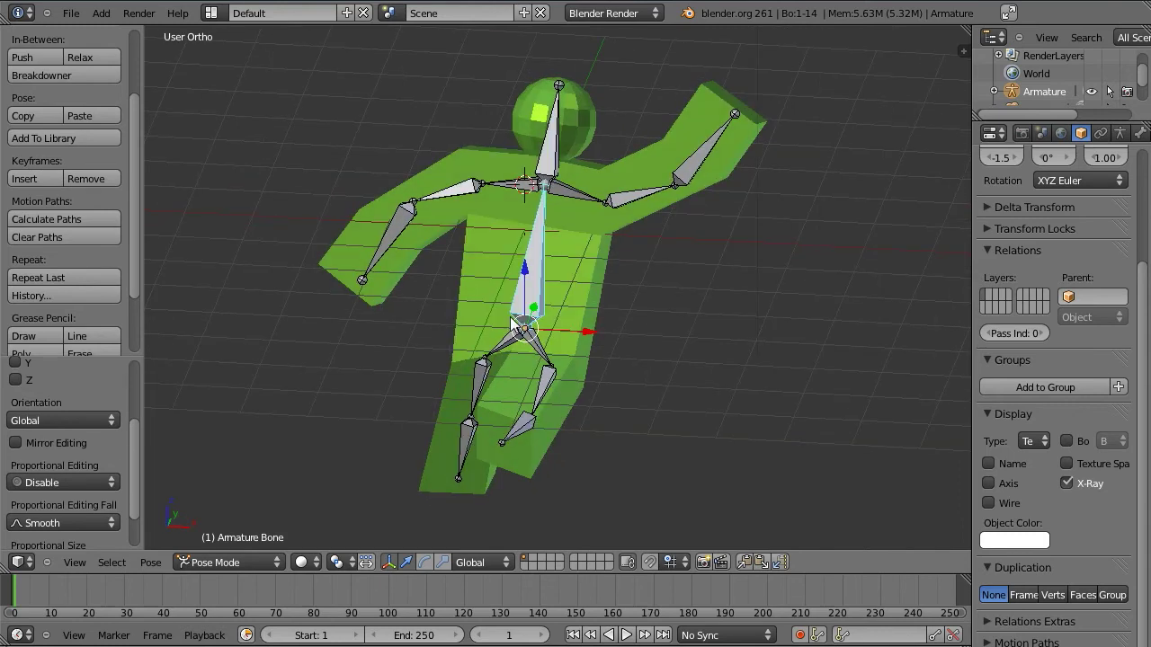
{"action": "key", "text": "KP_0"}
{"action": "key", "text": "F12"}
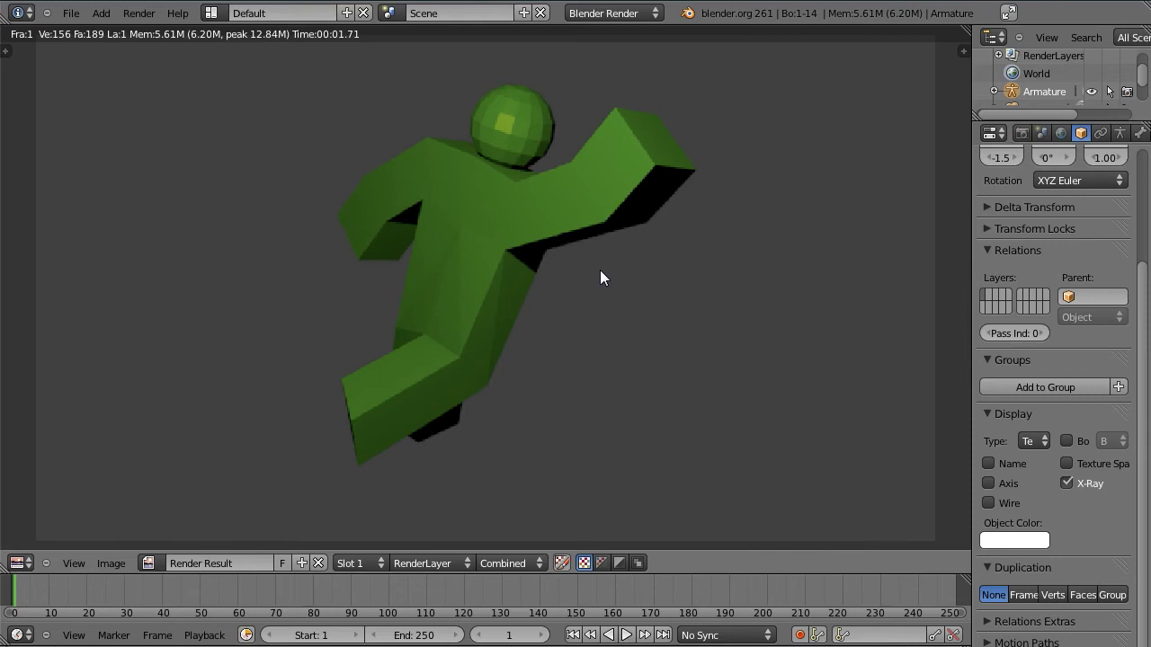
Step: Close the render and select the green body mesh in the 3D view
{"action": "key", "text": "Escape"}
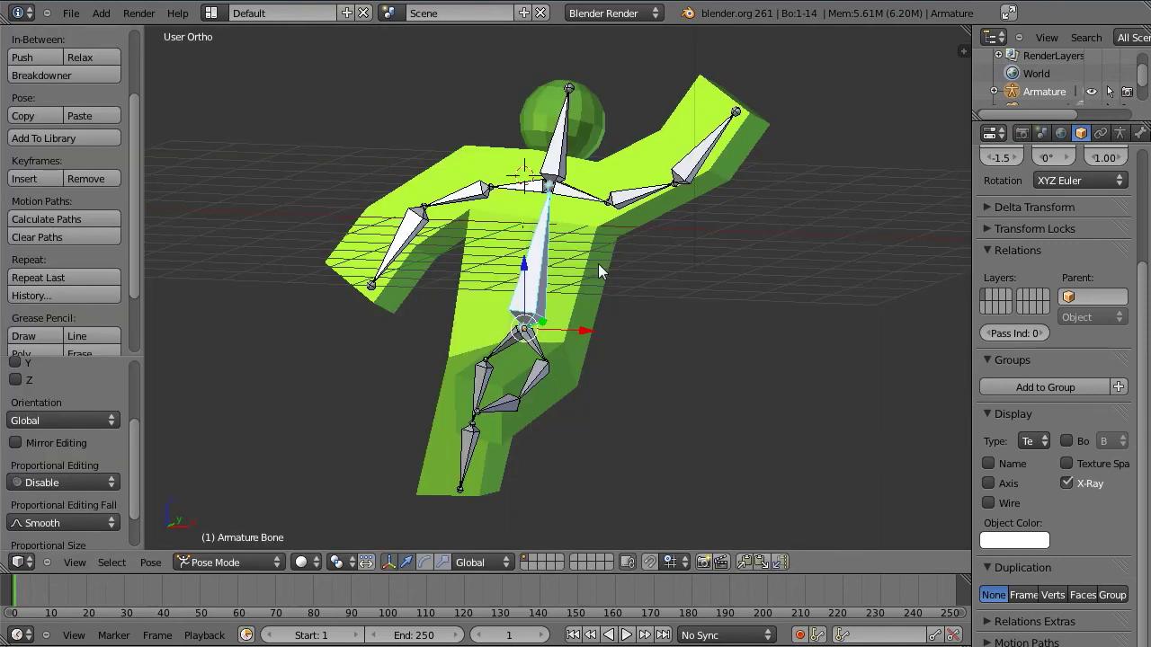
{"action": "middle_click_drag", "start_coordinate": [598, 263], "coordinate": [623, 257]}
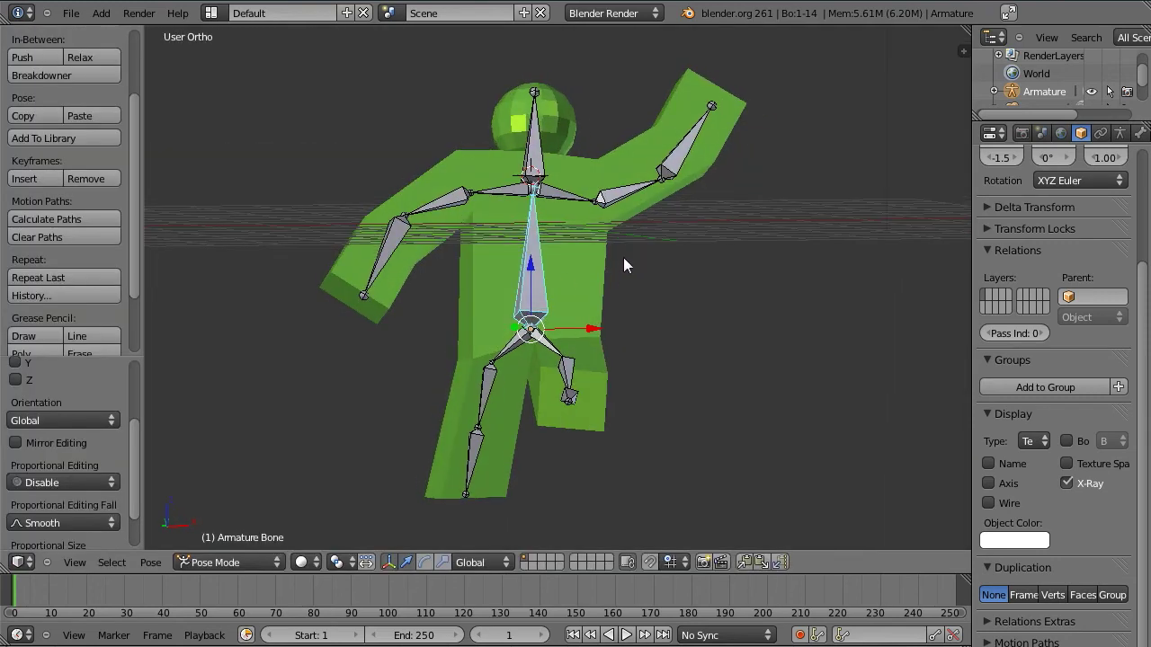
{"action": "right_click", "coordinate": [578, 236]}
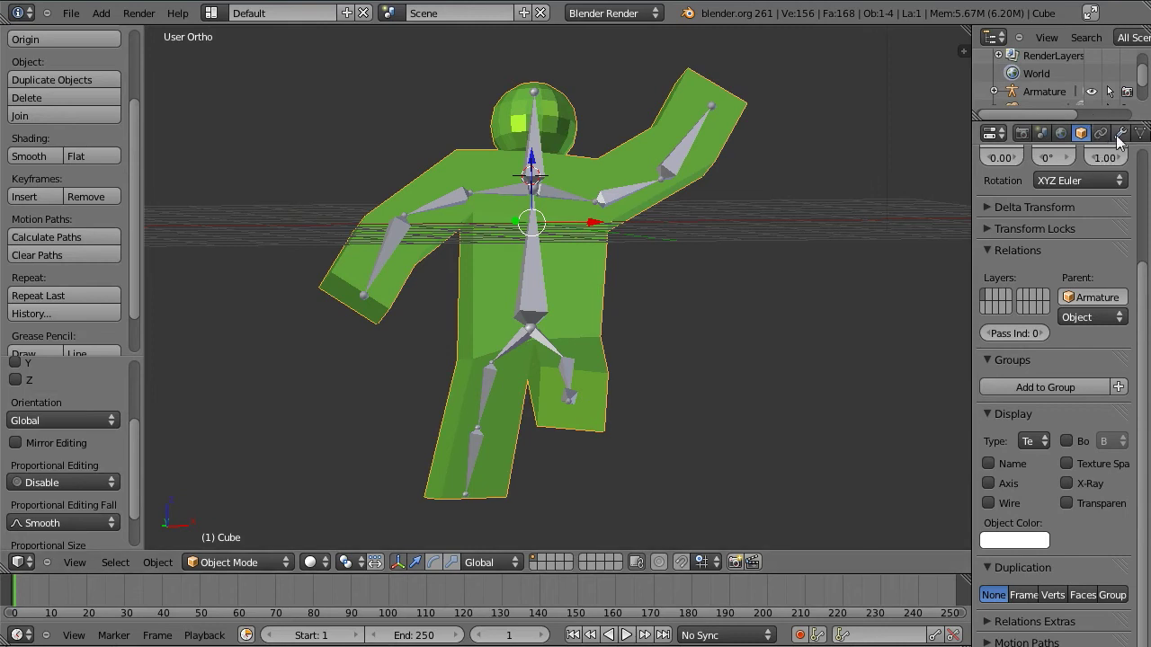
Step: Add a Subdivision Surface modifier with View and Render levels at 3, then render
{"action": "scroll", "coordinate": [1115, 140], "scroll_direction": "down", "scroll_amount": 3}
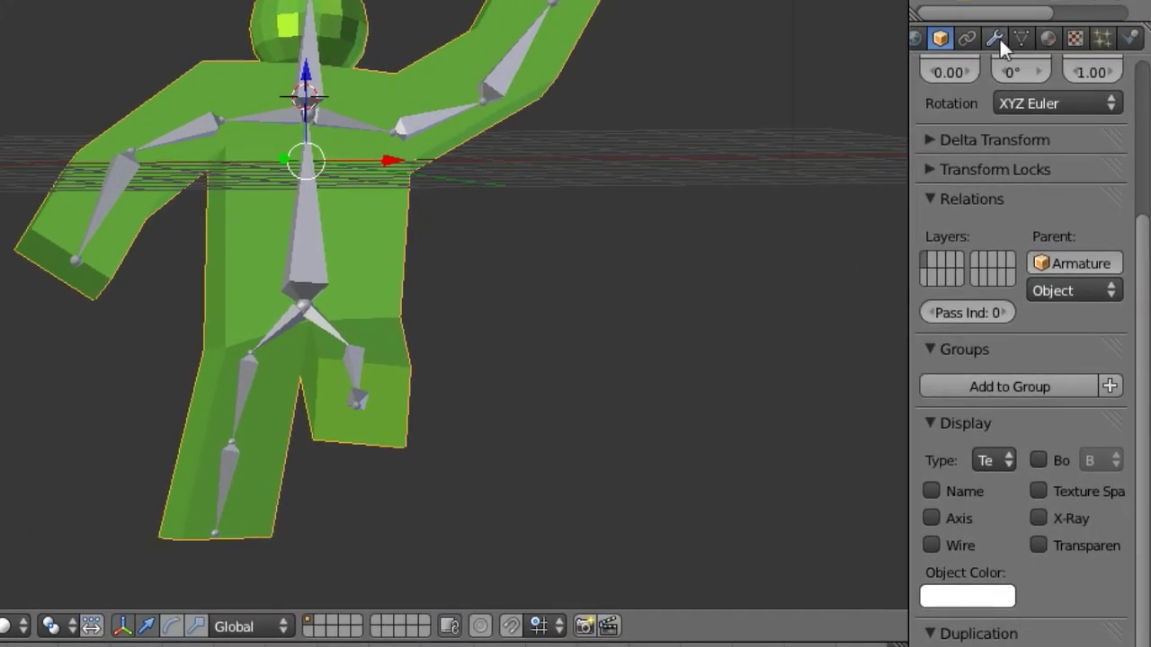
{"action": "left_click", "coordinate": [996, 38]}
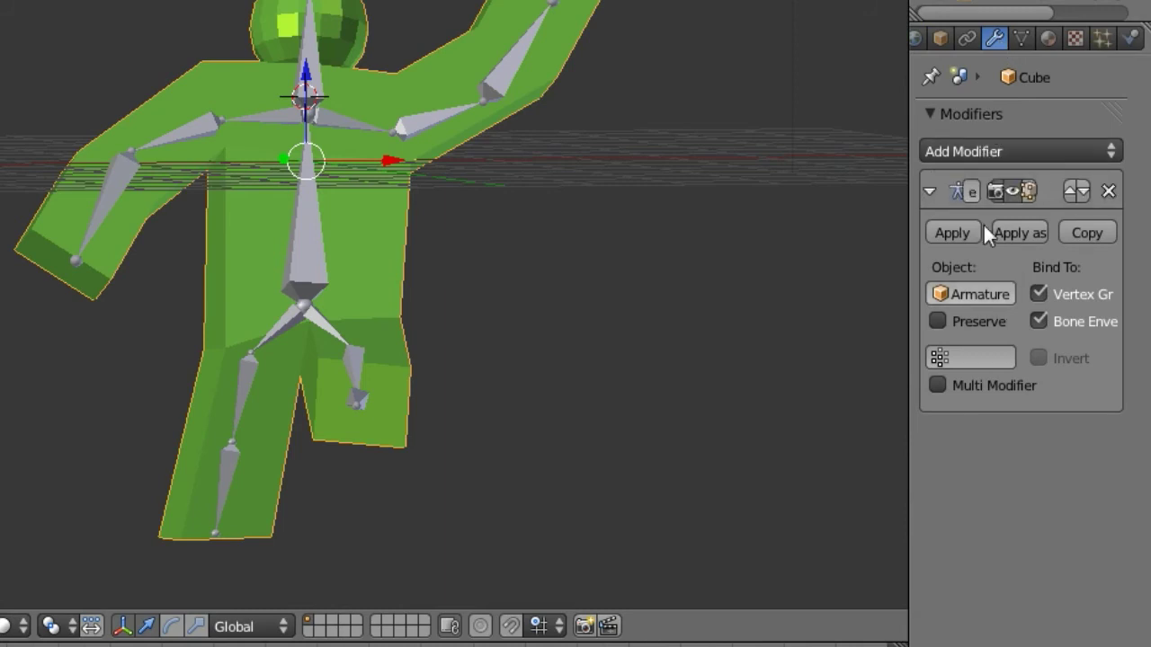
{"action": "left_click", "coordinate": [1006, 150]}
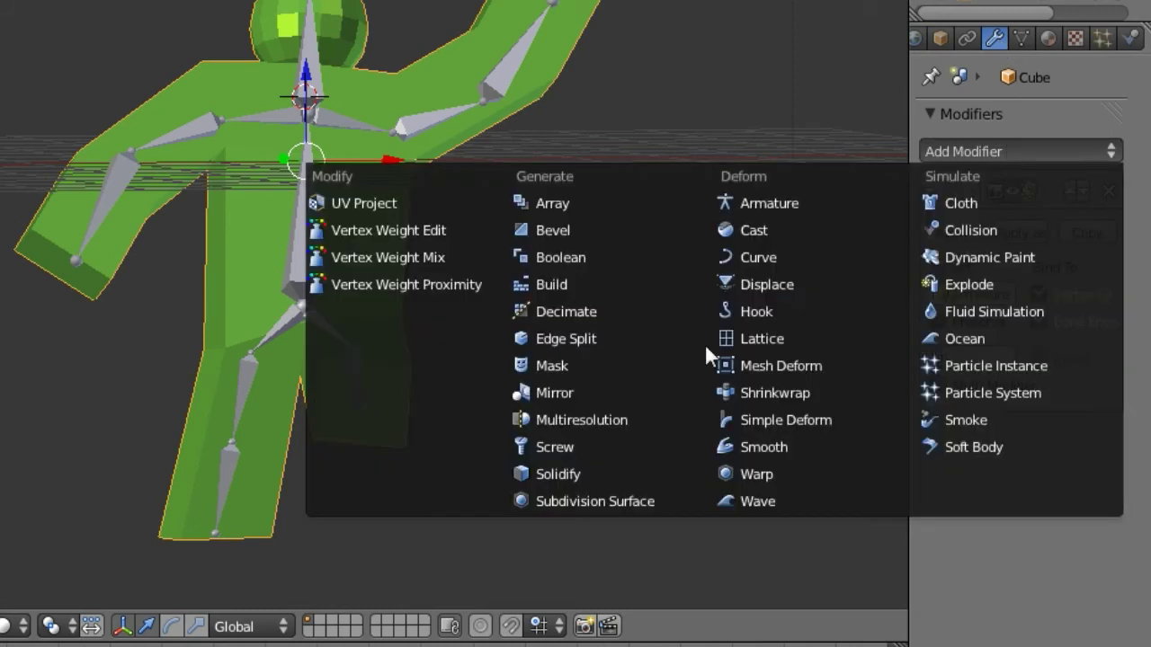
{"action": "left_click", "coordinate": [605, 500]}
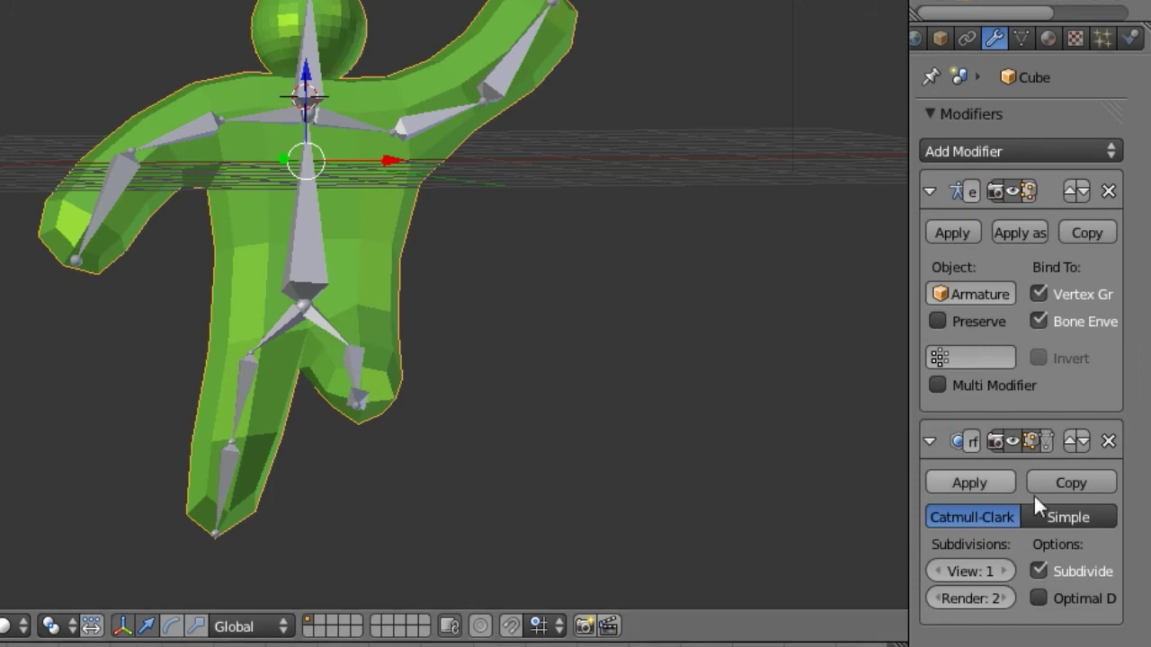
{"action": "left_click", "coordinate": [1003, 566]}
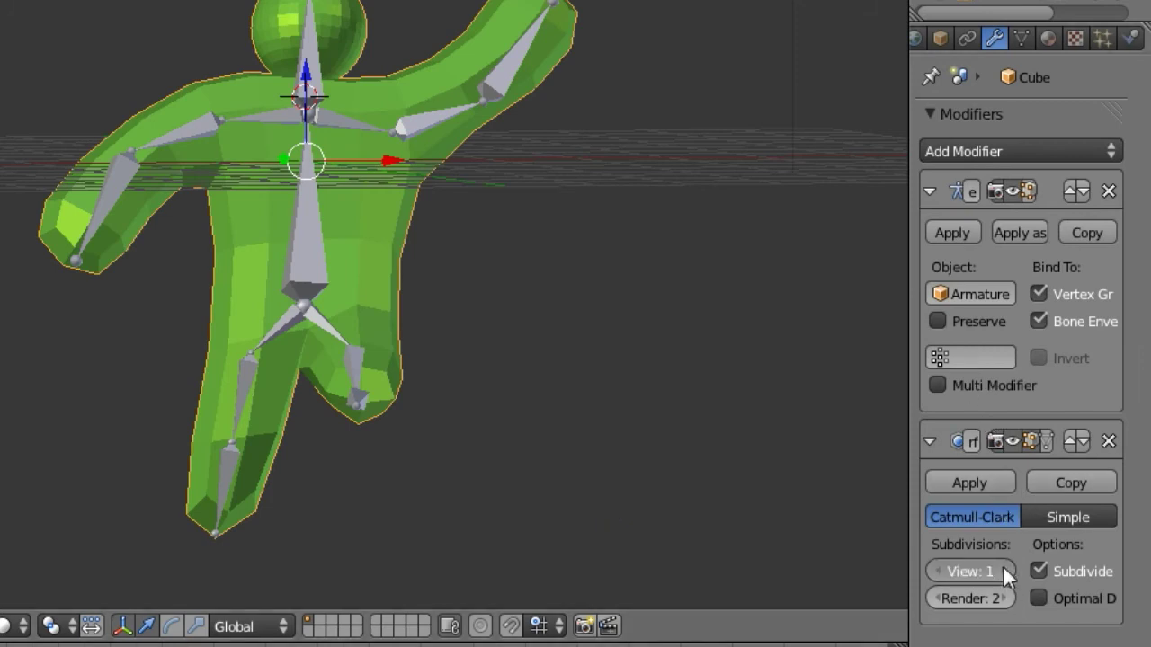
{"action": "left_click", "coordinate": [1003, 567]}
{"action": "left_click", "coordinate": [1004, 596]}
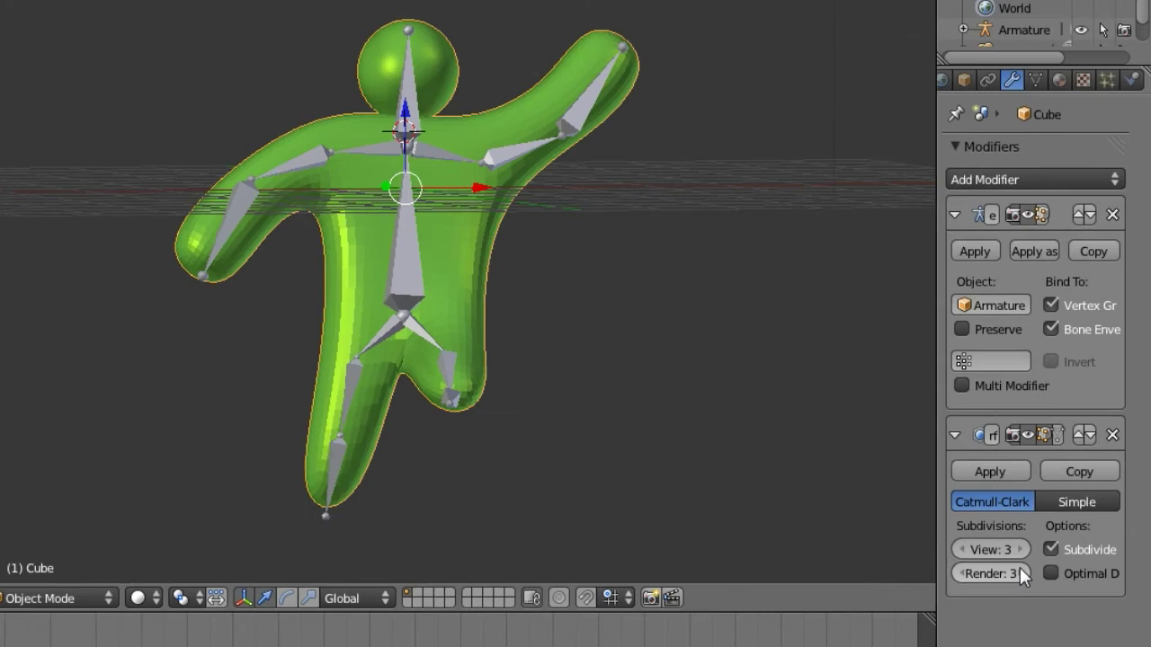
{"action": "key", "text": "F12"}
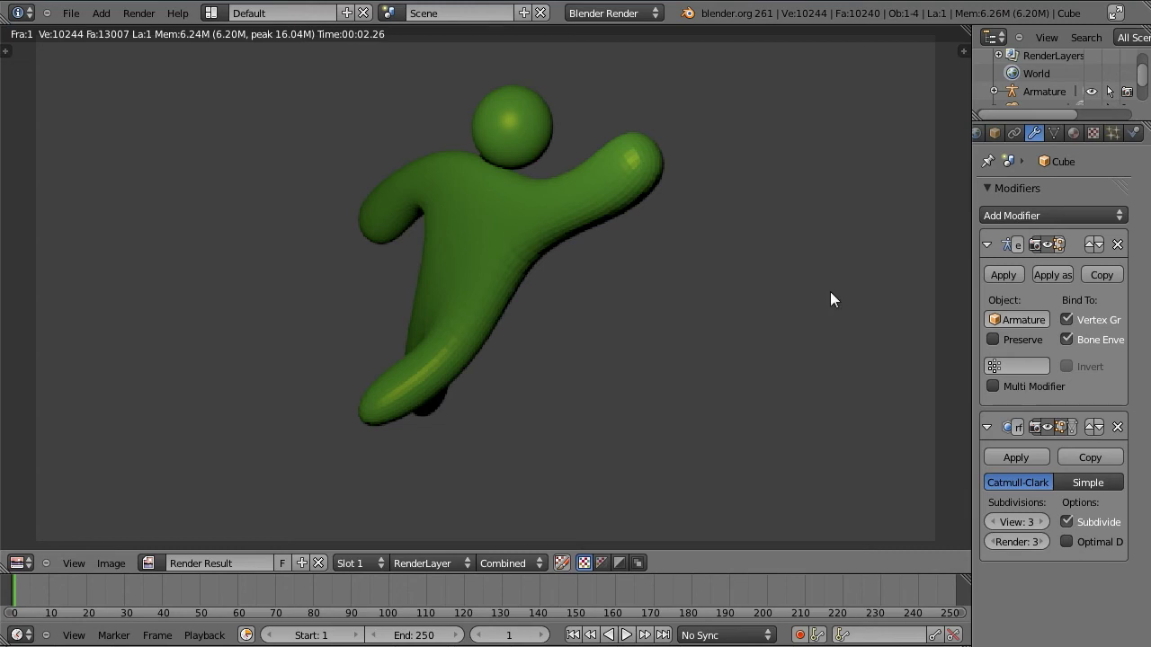
Step: Close the smoothed render and return to the front view of the scene
{"action": "key", "text": "Escape"}
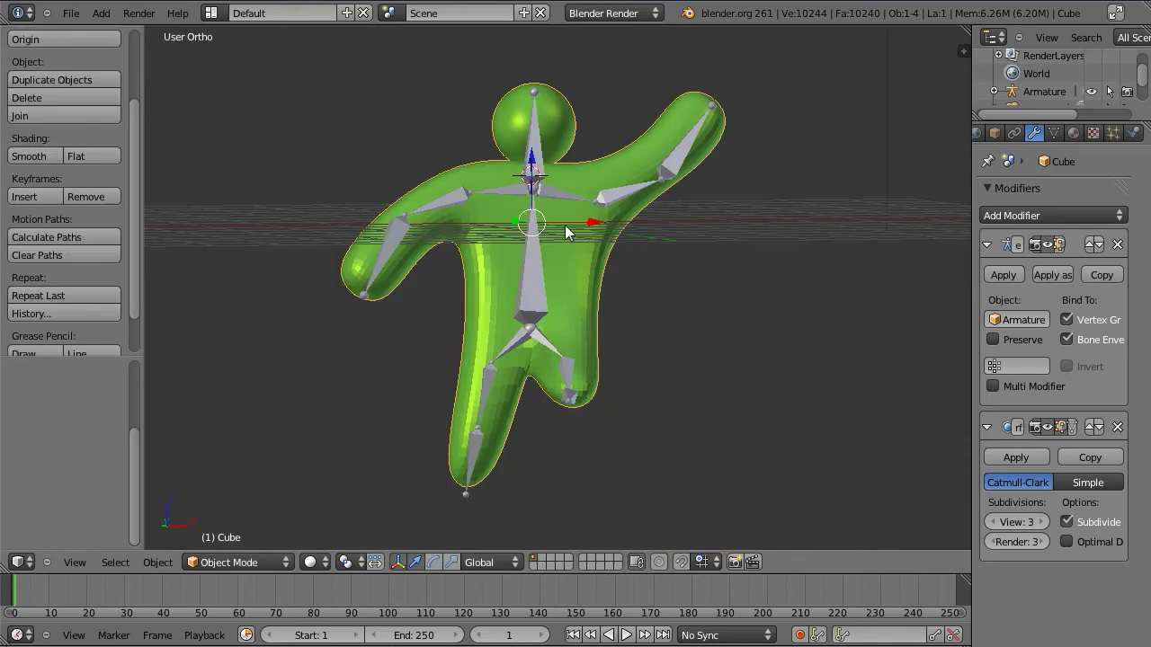
{"action": "key", "text": "KP_1"}
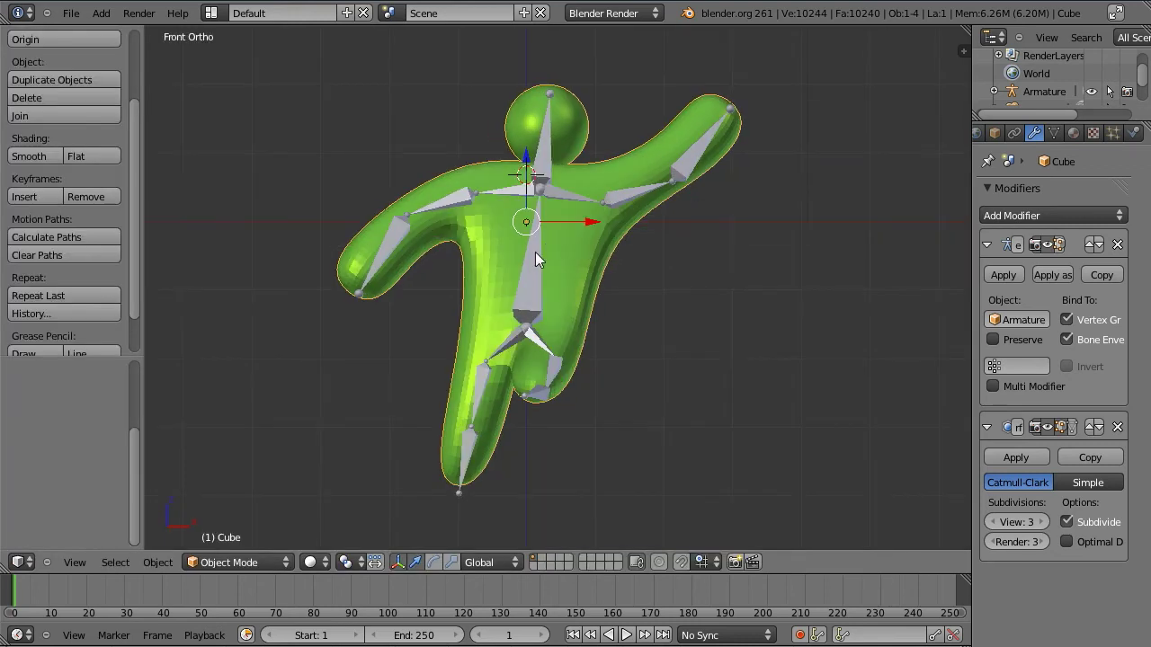
Step: Clear the rotation of the upper-arm bone, then of all bones, returning the figure to its T-pose
{"action": "right_click", "coordinate": [537, 250]}
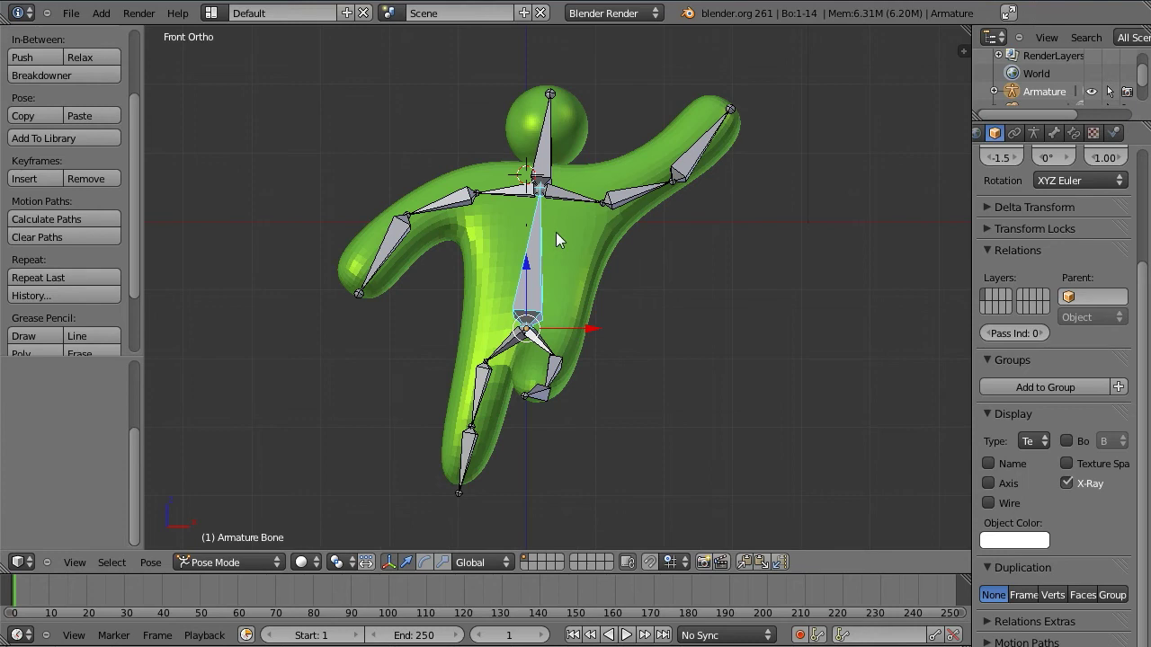
{"action": "right_click", "coordinate": [629, 196]}
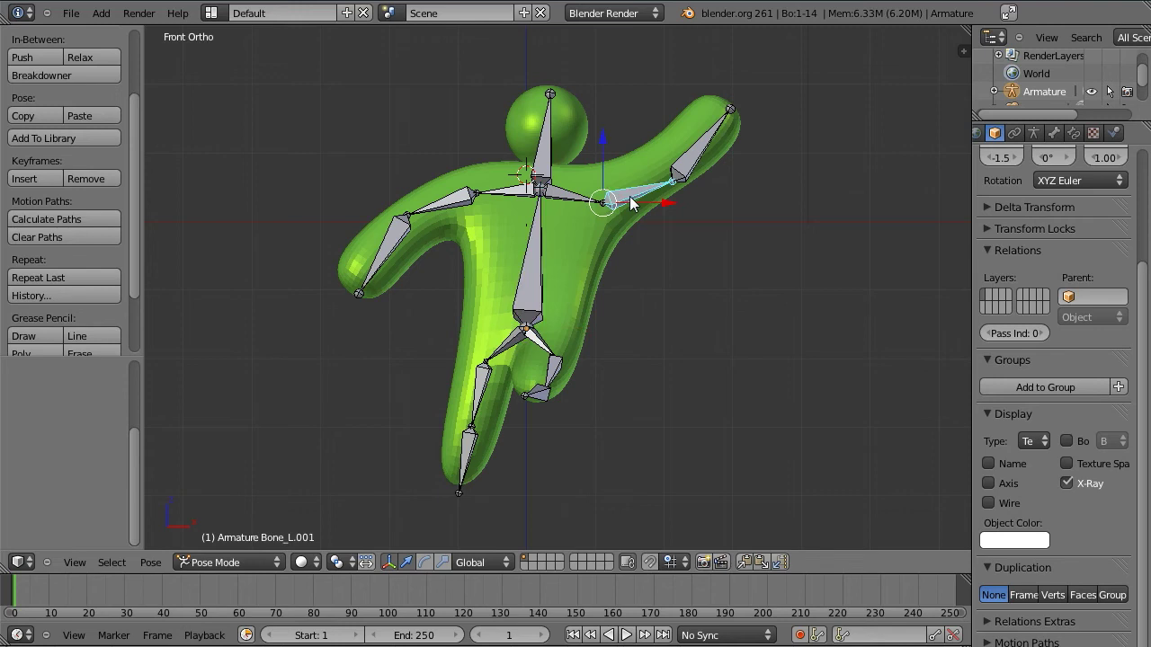
{"action": "key", "text": "alt+r"}
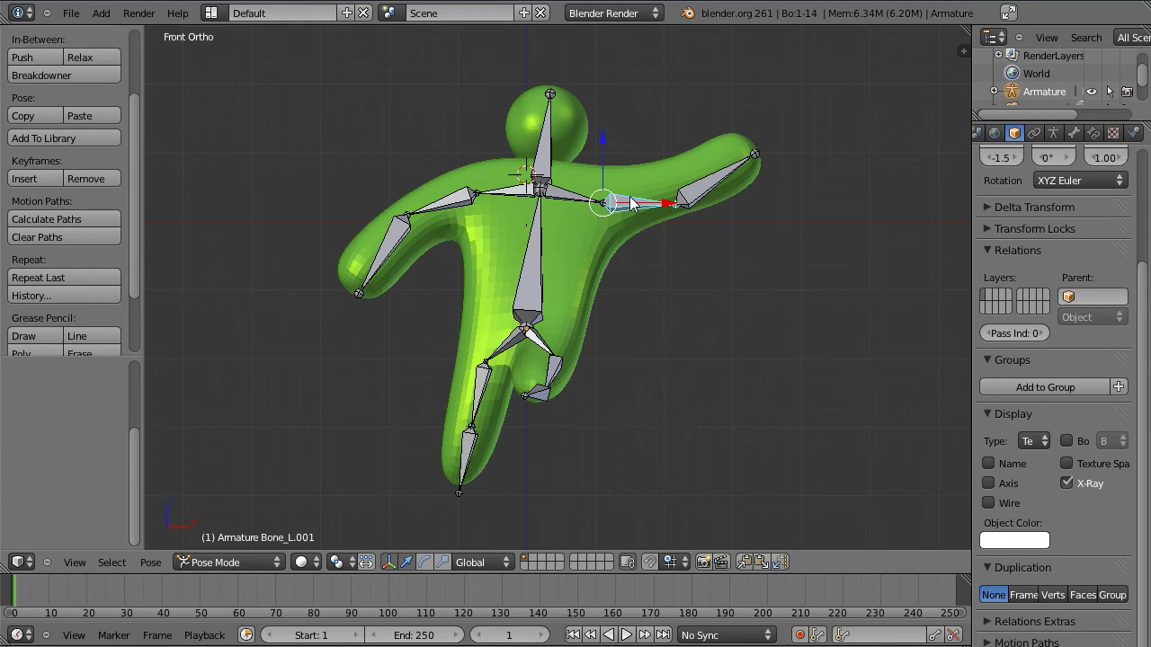
{"action": "key", "text": "a"}
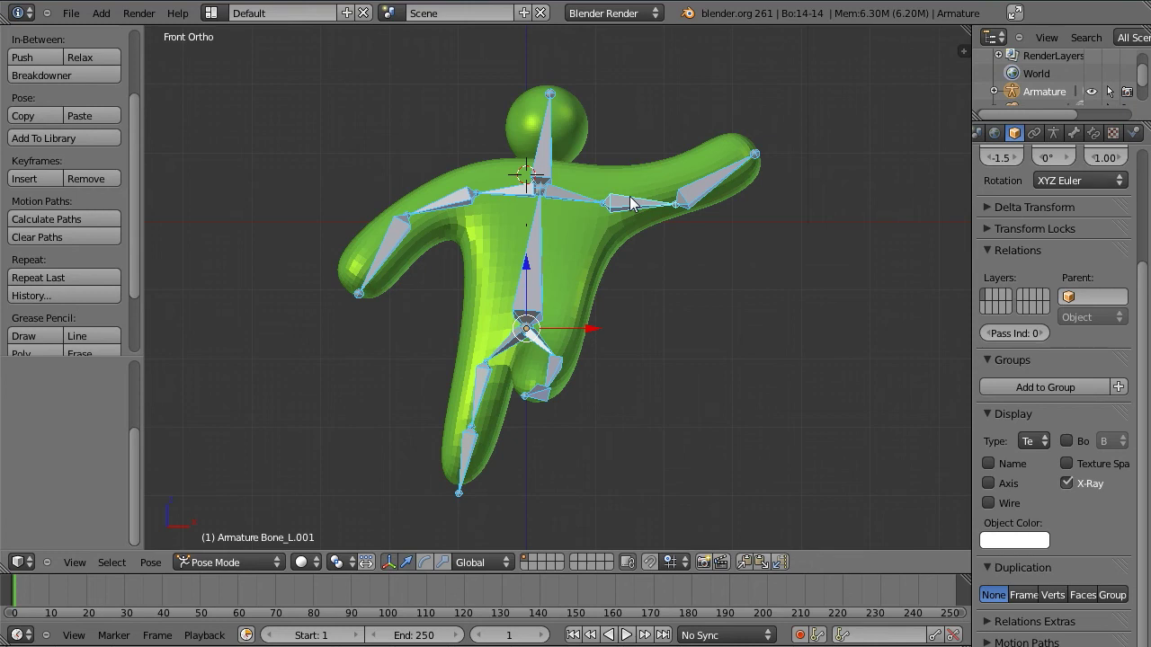
{"action": "key", "text": "alt+r"}
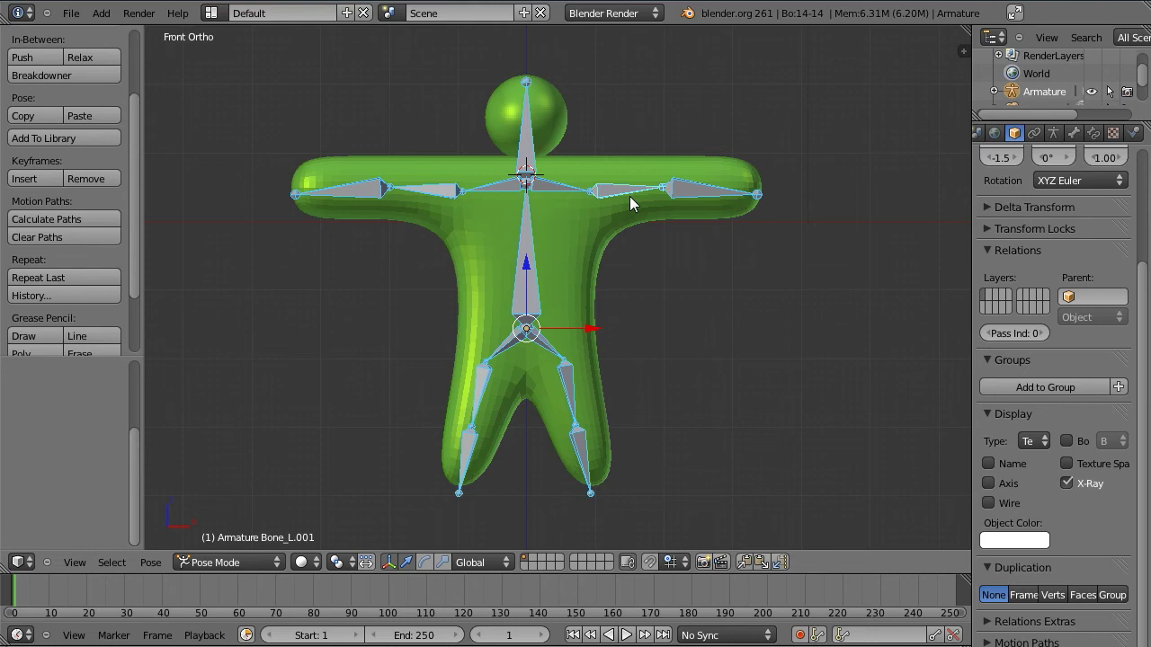
Step: Rotate one arm's forearm and hand bones so they bend downward
{"action": "mouse_move", "coordinate": [629, 196]}
{"action": "middle_mouse_down"}
{"action": "mouse_move", "coordinate": [535, 241]}
{"action": "mouse_move", "coordinate": [637, 238]}
{"action": "mouse_move", "coordinate": [480, 236]}
{"action": "middle_mouse_up"}
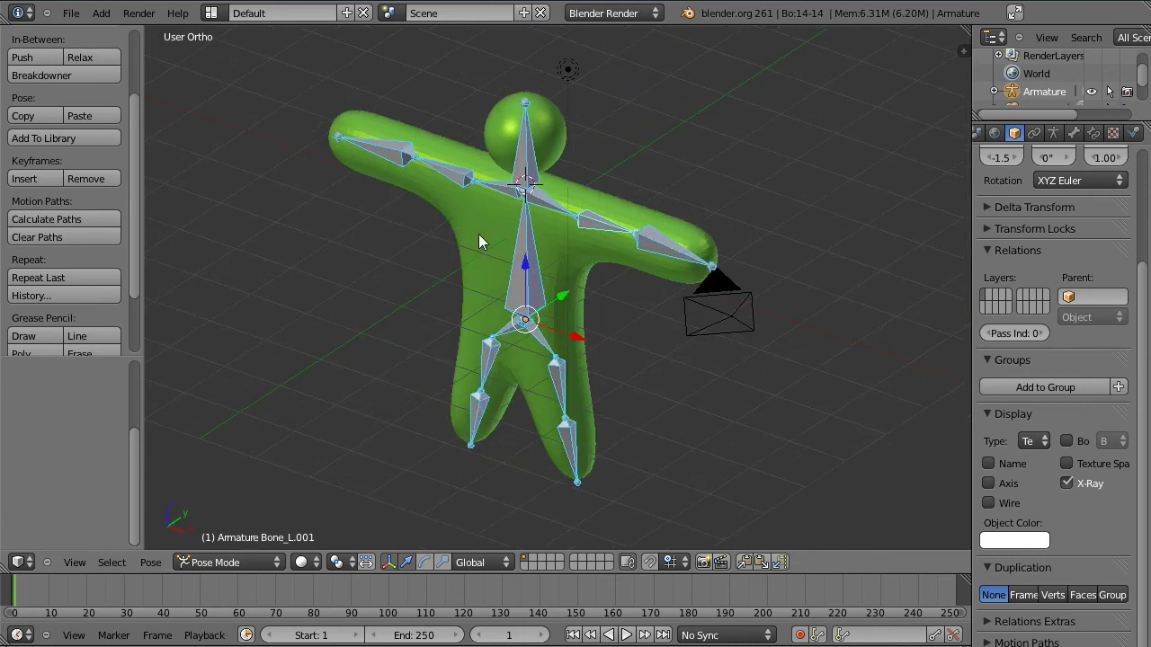
{"action": "middle_click_drag", "start_coordinate": [546, 211], "coordinate": [561, 209]}
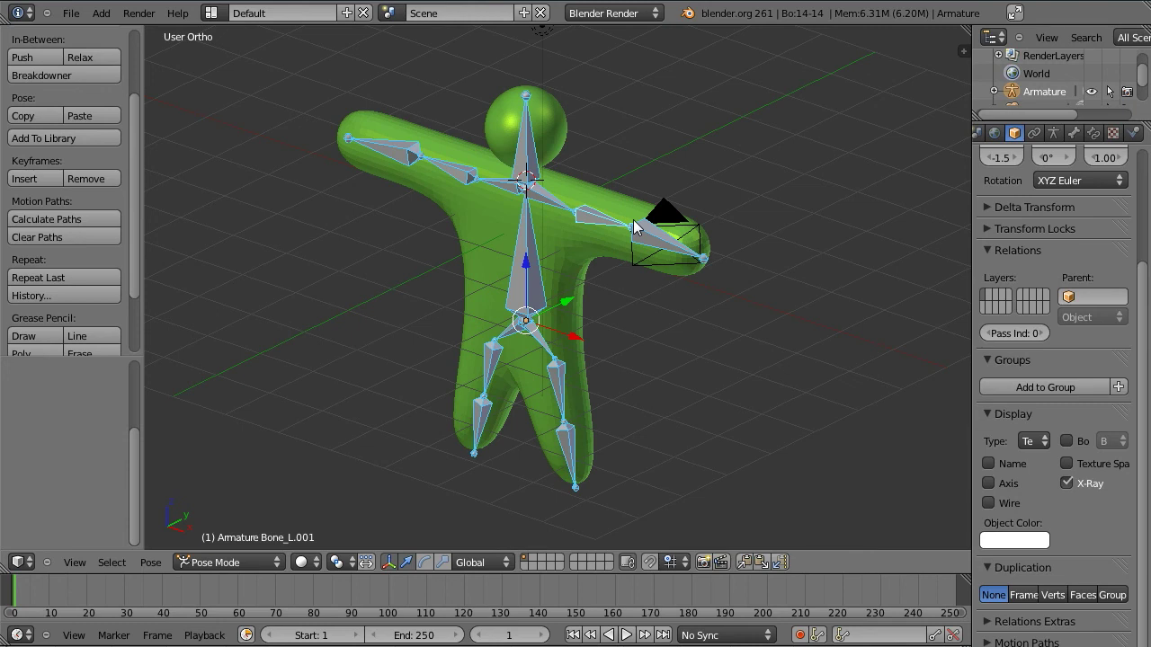
{"action": "key", "text": "a"}
{"action": "right_click", "coordinate": [606, 225]}
{"action": "key", "text": "r"}
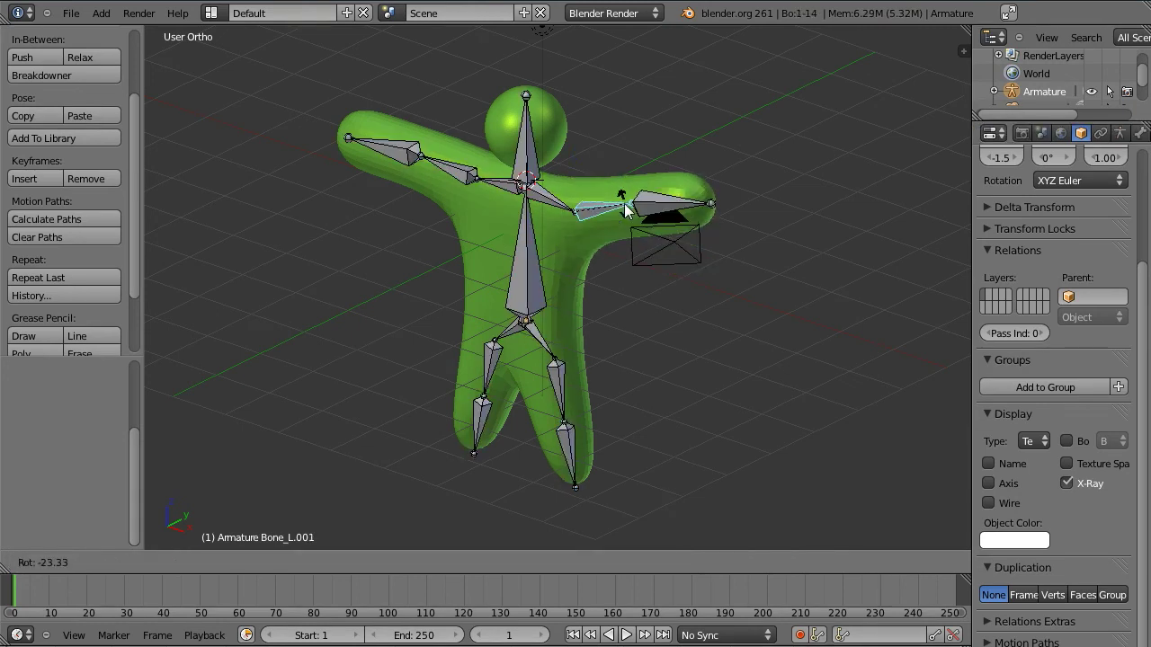
{"action": "left_click", "coordinate": [627, 210]}
{"action": "right_click", "coordinate": [669, 200]}
{"action": "key", "text": "r"}
{"action": "left_click", "coordinate": [465, 177]}
Step: Lower the other arm by rotating its upper-arm bone at the shoulder and forearm bone at the elbow
{"action": "right_click", "coordinate": [466, 177]}
{"action": "key", "text": "r"}
{"action": "left_click", "coordinate": [409, 211]}
{"action": "right_click", "coordinate": [406, 214]}
{"action": "key", "text": "r"}
{"action": "left_click", "coordinate": [513, 338]}
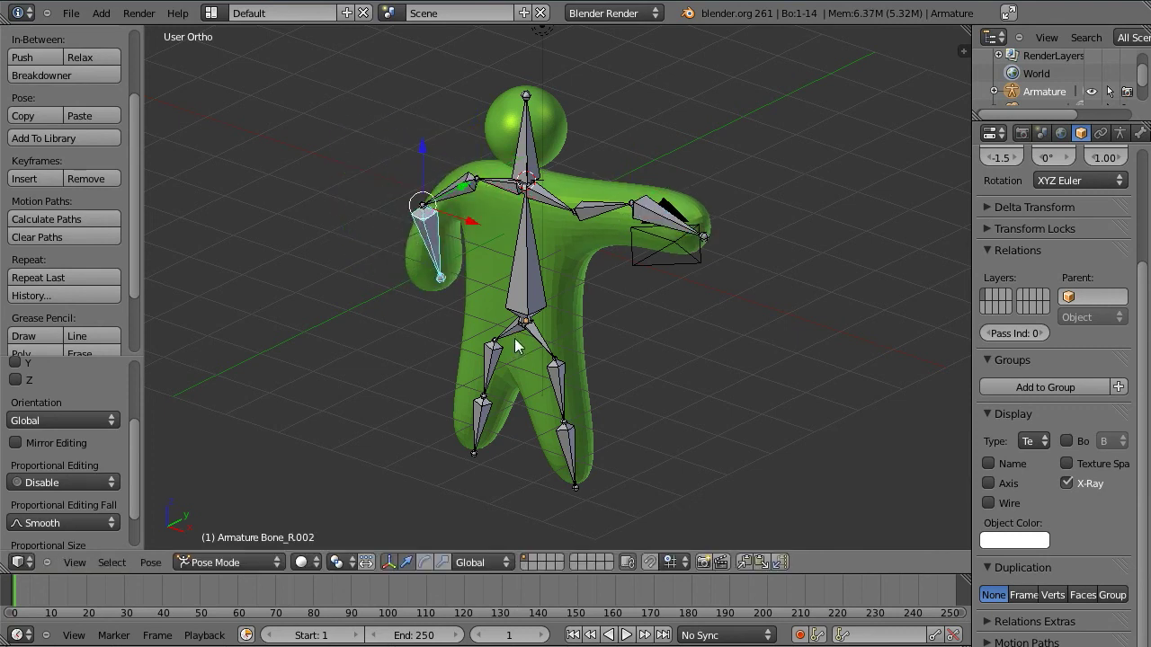